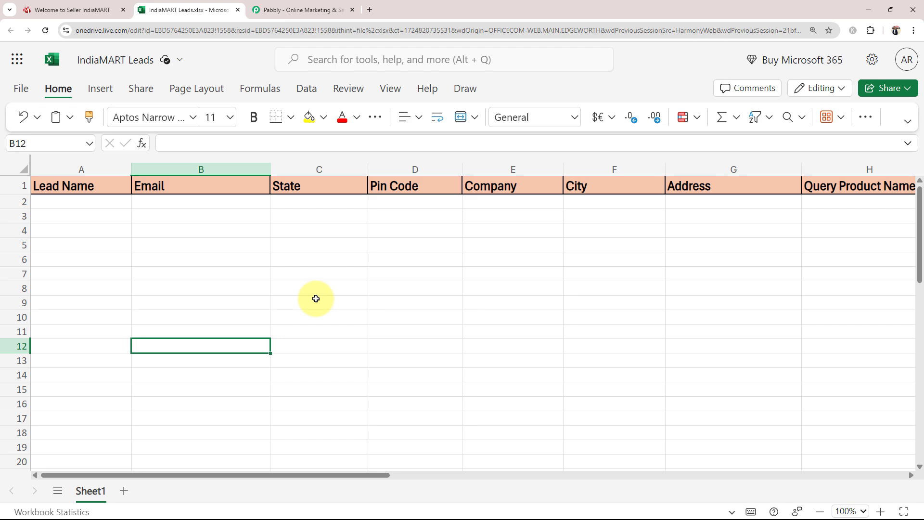
Bring up the IndiaMART seller dashboard tab, then the Pabbly website homepage tab.
left_click(90, 11)
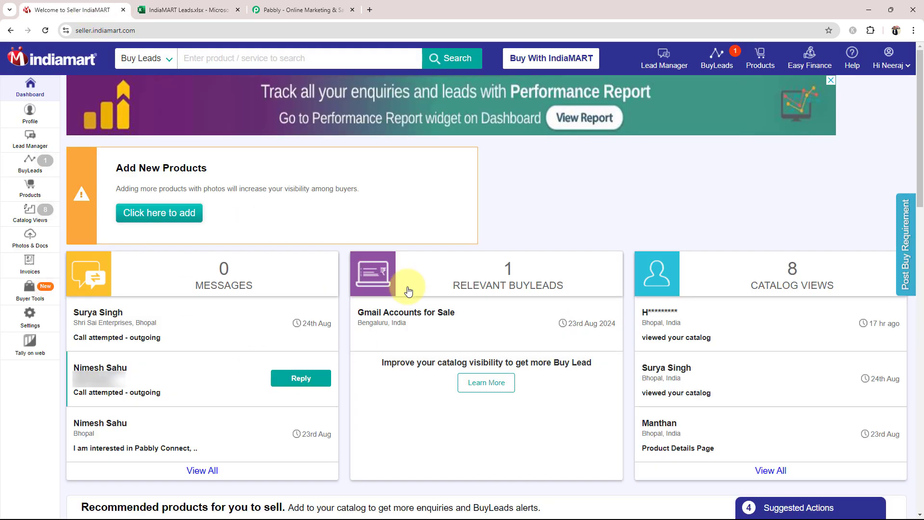
left_click(289, 9)
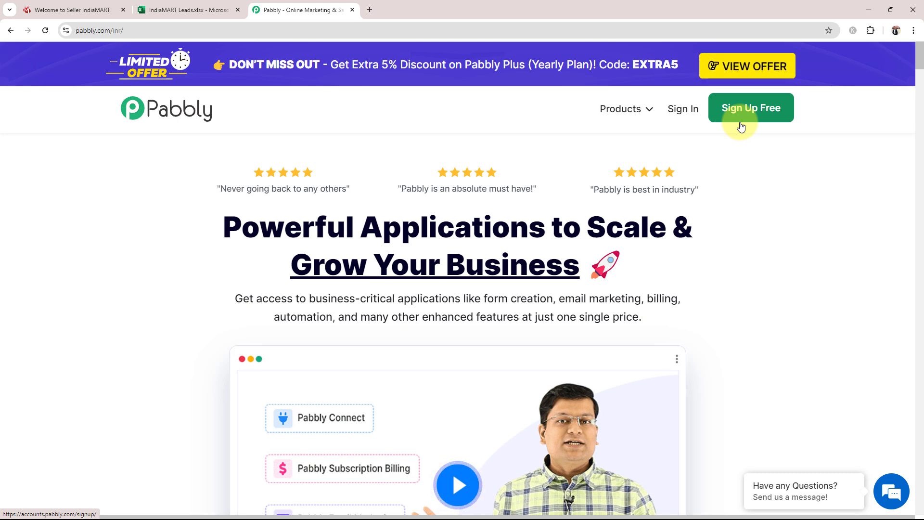
Sign in to Pabbly and launch Pabbly Connect from the All Pabbly Apps list.
left_click(686, 120)
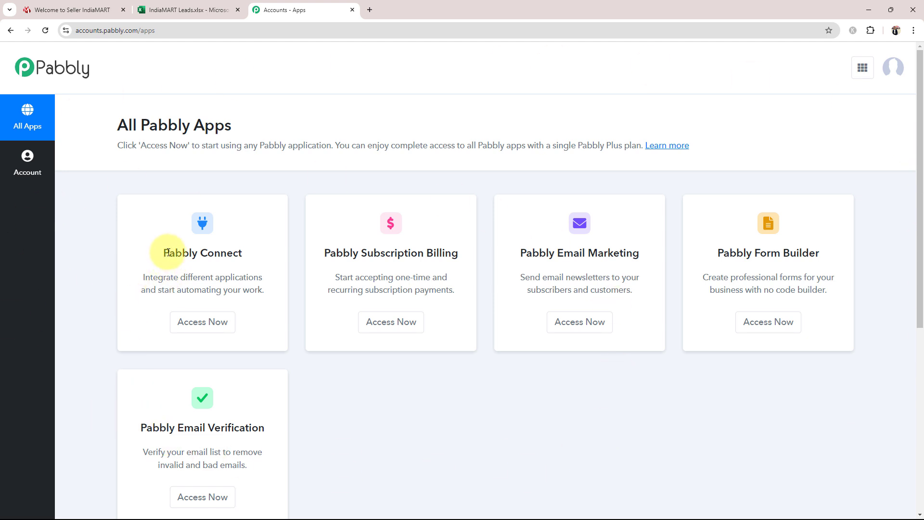
left_click_drag(169, 251, 229, 249)
left_click(213, 331)
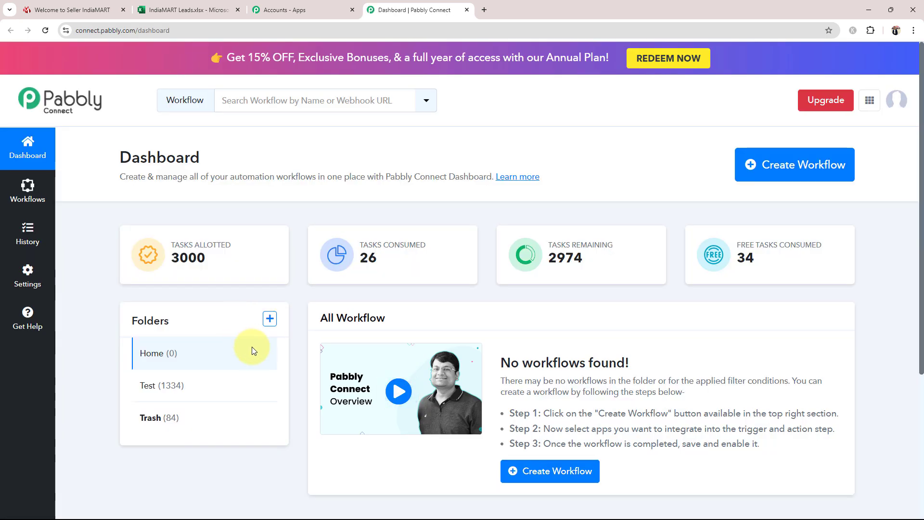
left_click_drag(93, 140, 295, 151)
Create the workflow 'Add IndiaMART Leads to Microsoft Excel Automatically', keeping the Home folder.
left_click(296, 155)
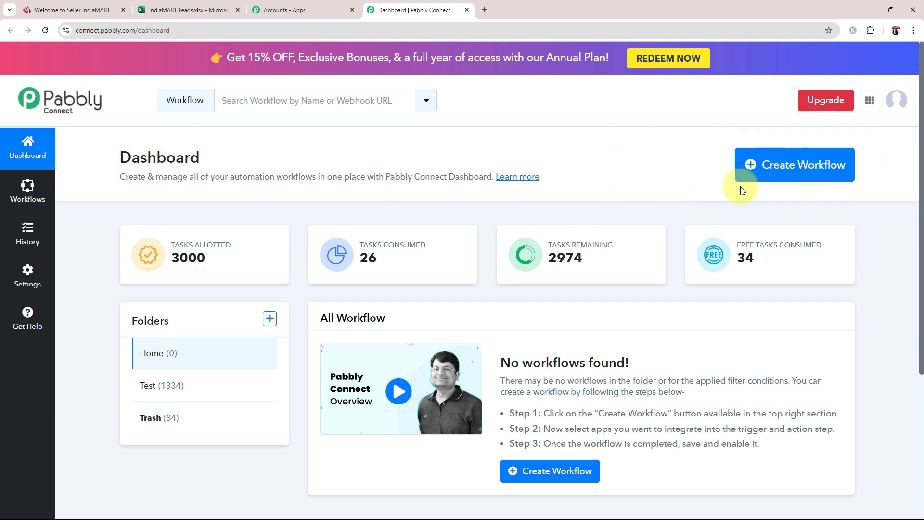
left_click(784, 165)
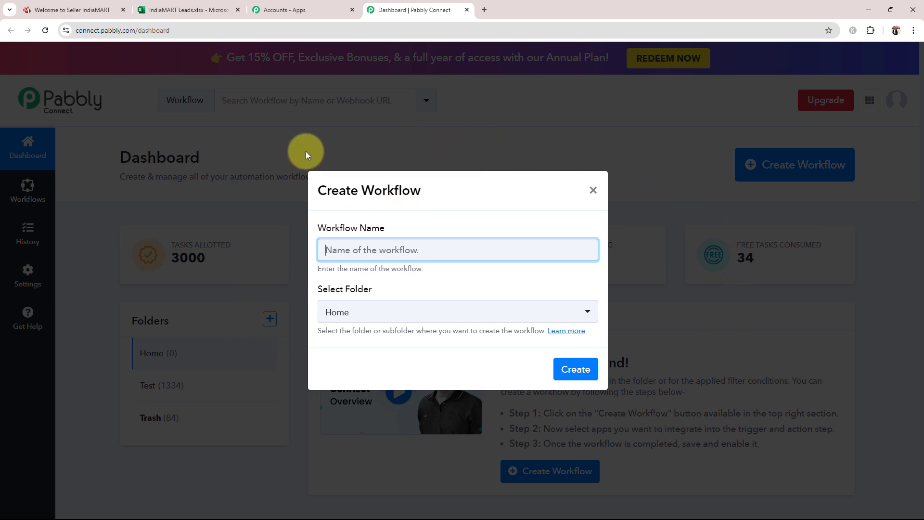
type("Add IndiaMART Leads to Microsoft Excel Automatically")
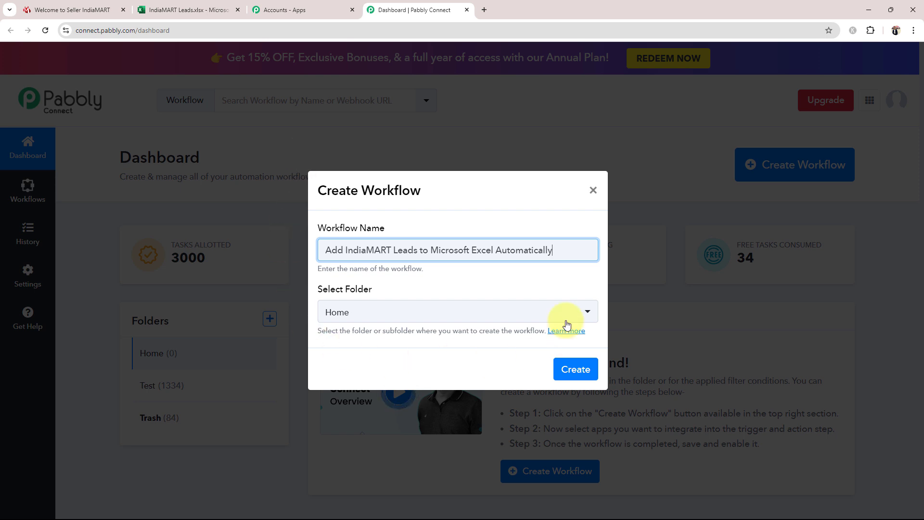
left_click(381, 315)
left_click(348, 377)
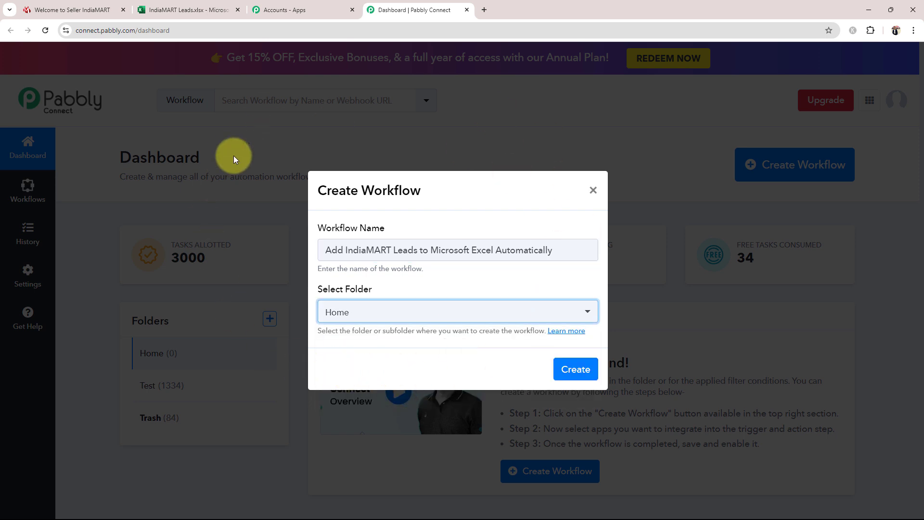
left_click(561, 370)
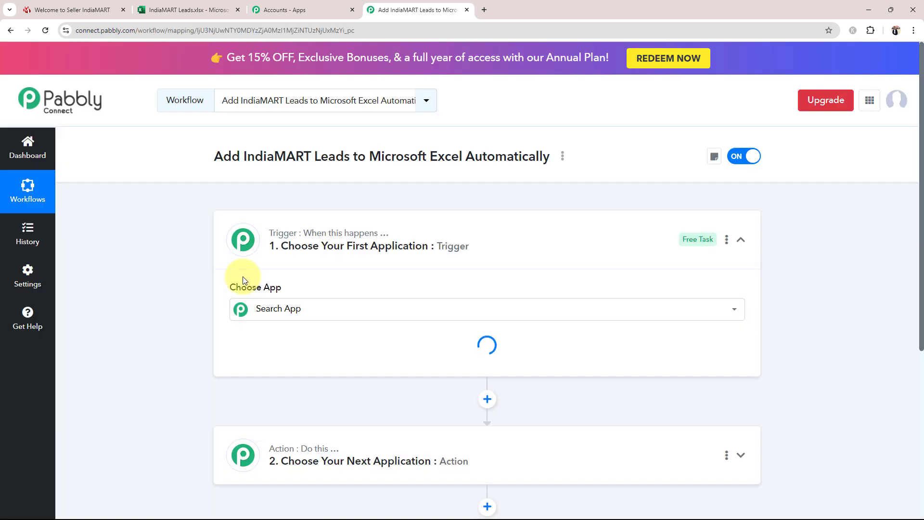
Collapse the empty trigger step so the blank trigger and action steps both show.
left_click(358, 233)
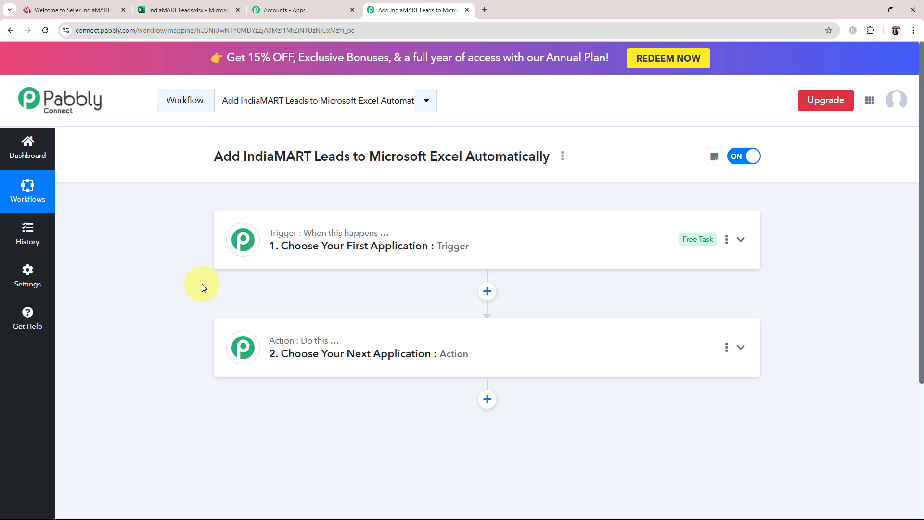
mouse_move(313, 234)
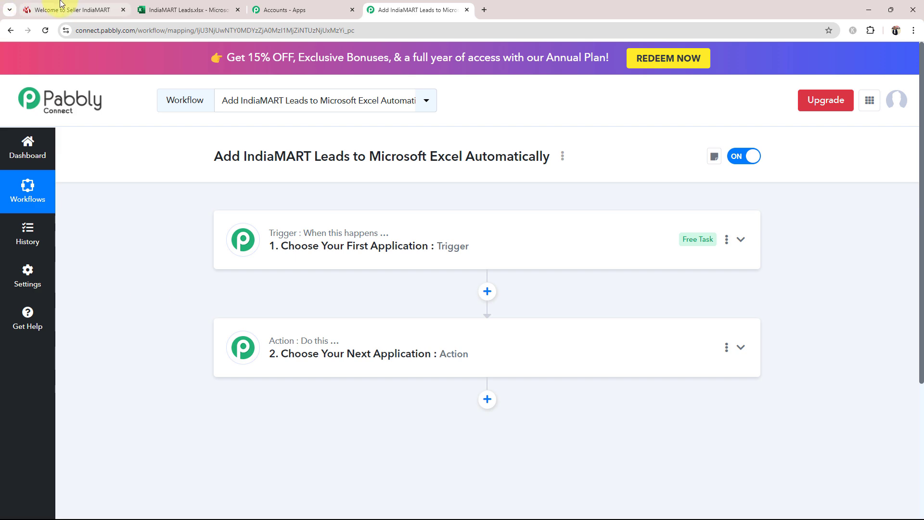
left_click(72, 9)
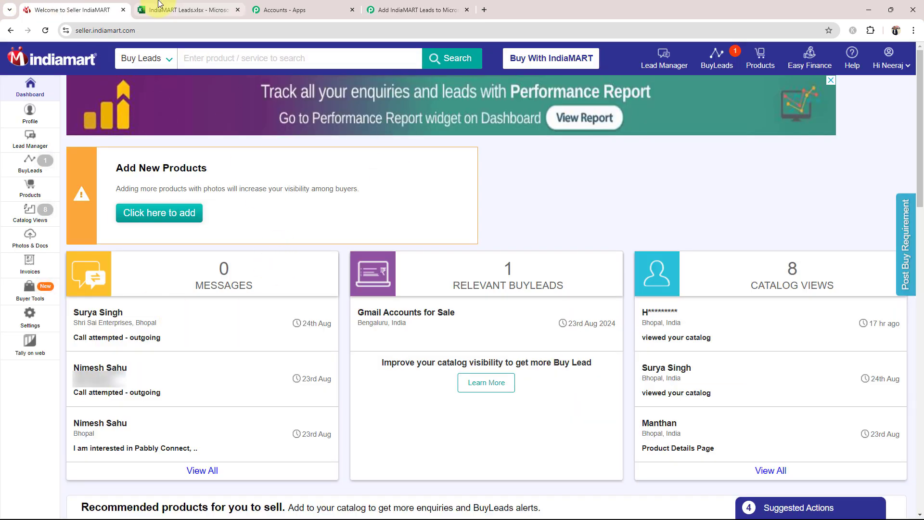
left_click(173, 9)
left_click(80, 202)
left_click(194, 214)
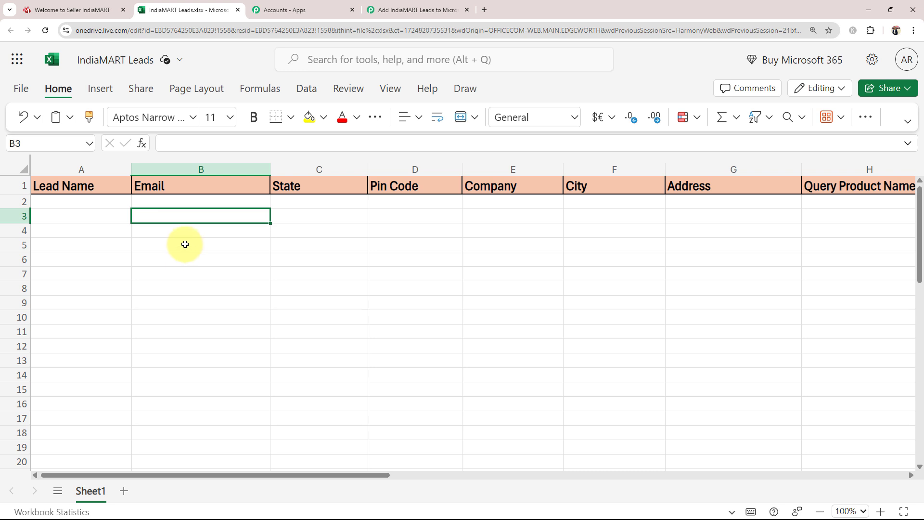
Set the trigger app to IndiaMART with the New Leads event, then collapse the step.
left_click(373, 10)
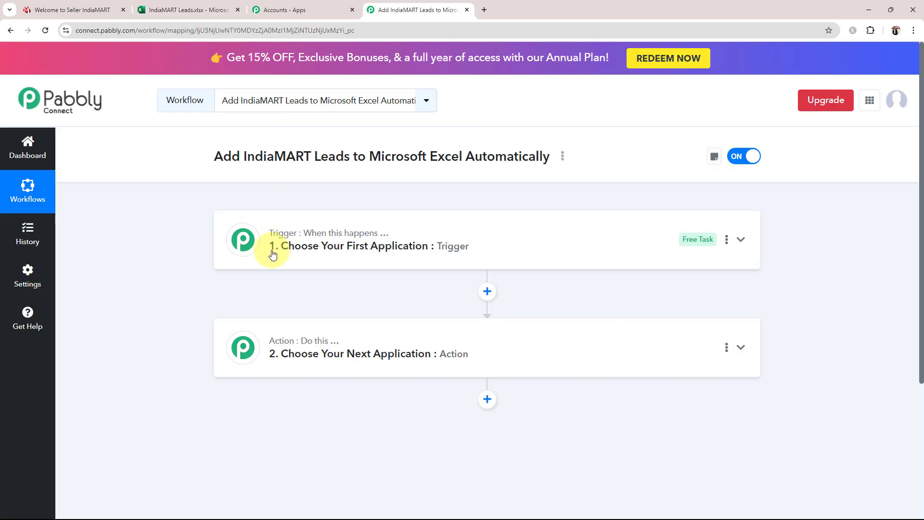
left_click(301, 241)
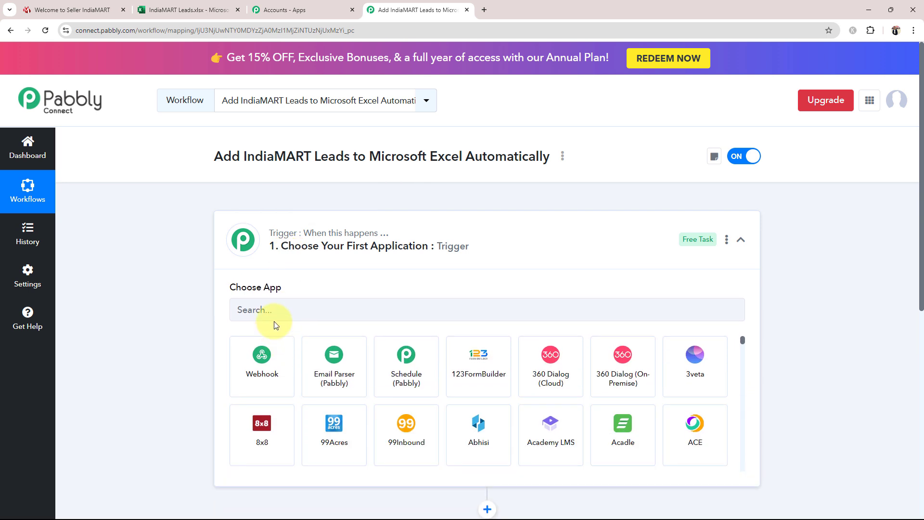
left_click(280, 313)
type("Ind")
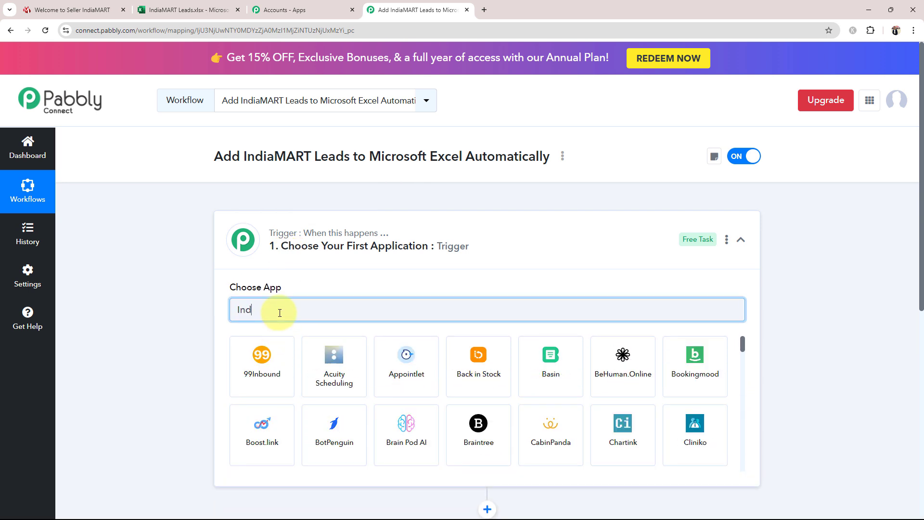
type("iaMART")
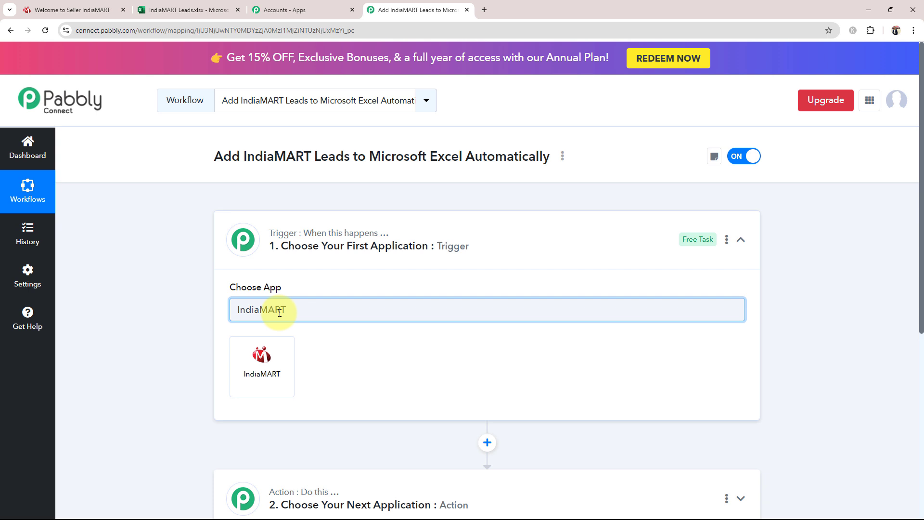
left_click(285, 378)
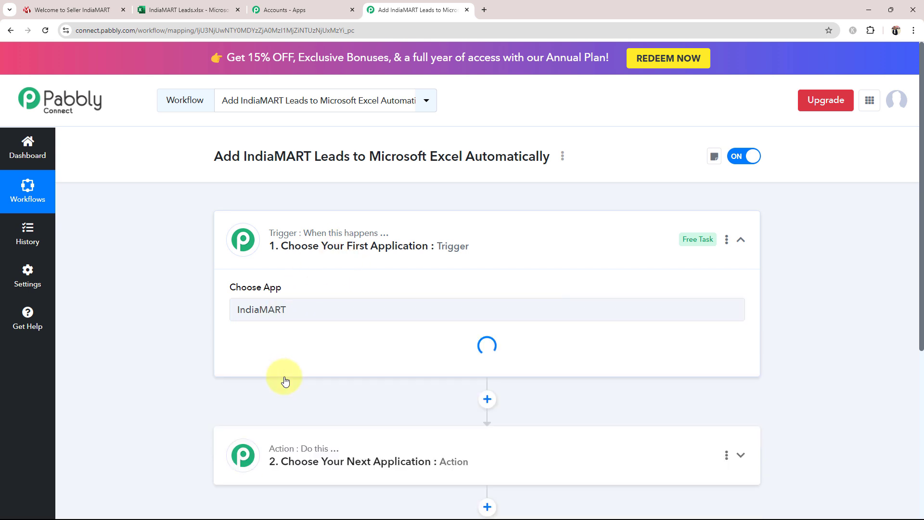
left_click(270, 362)
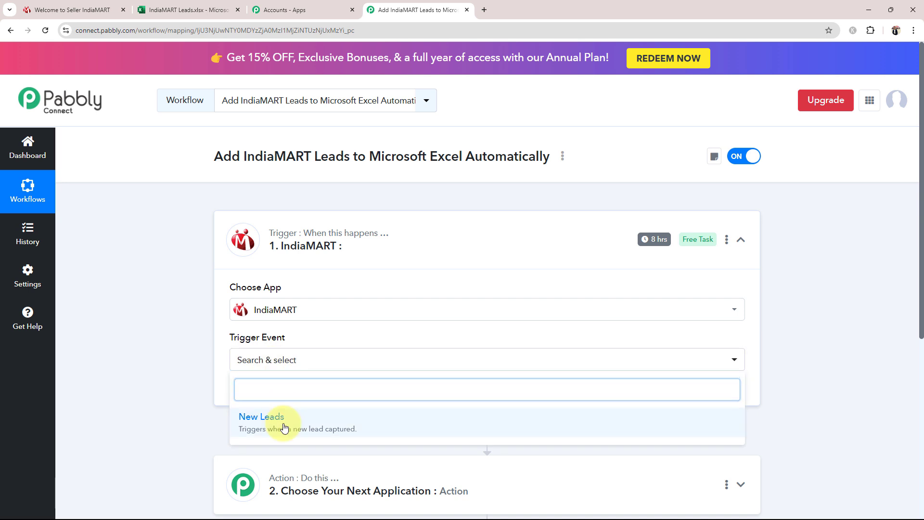
left_click(282, 416)
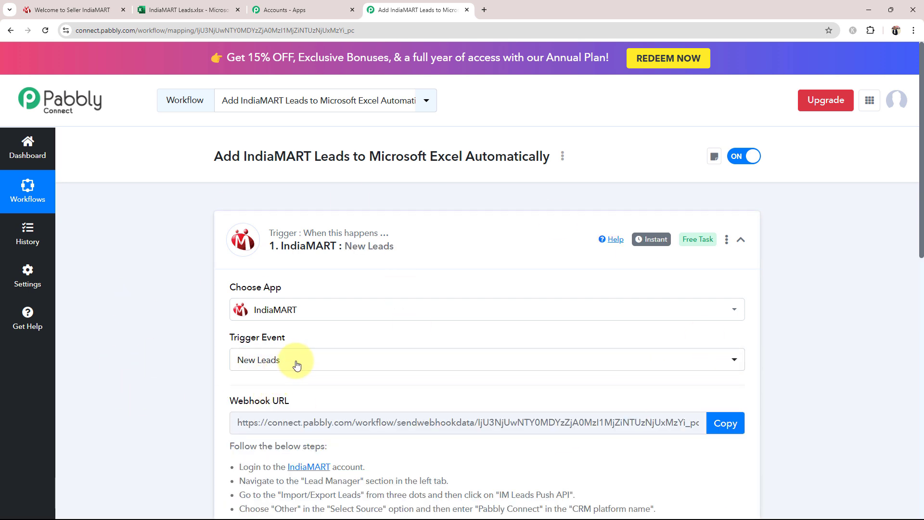
left_click(362, 244)
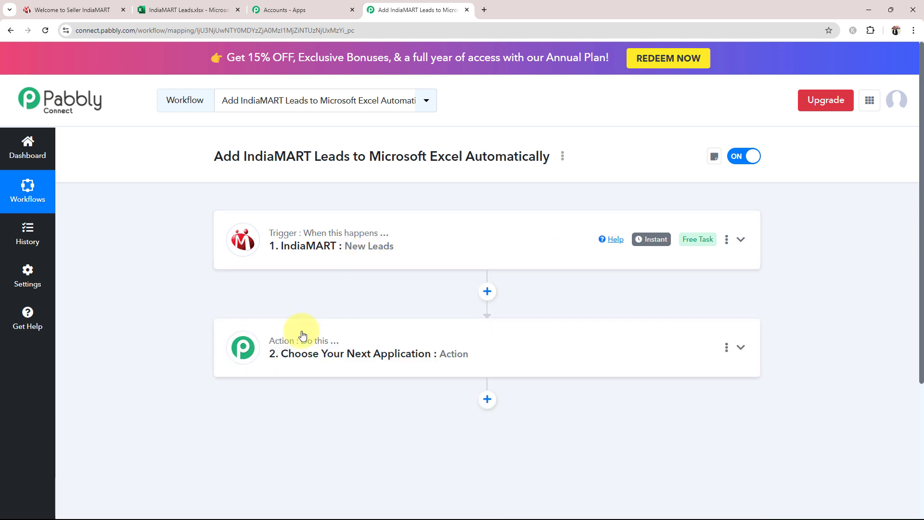
Choose Microsoft Excel as the action app with the Add Row To Worksheet event.
left_click(299, 336)
left_click(278, 241)
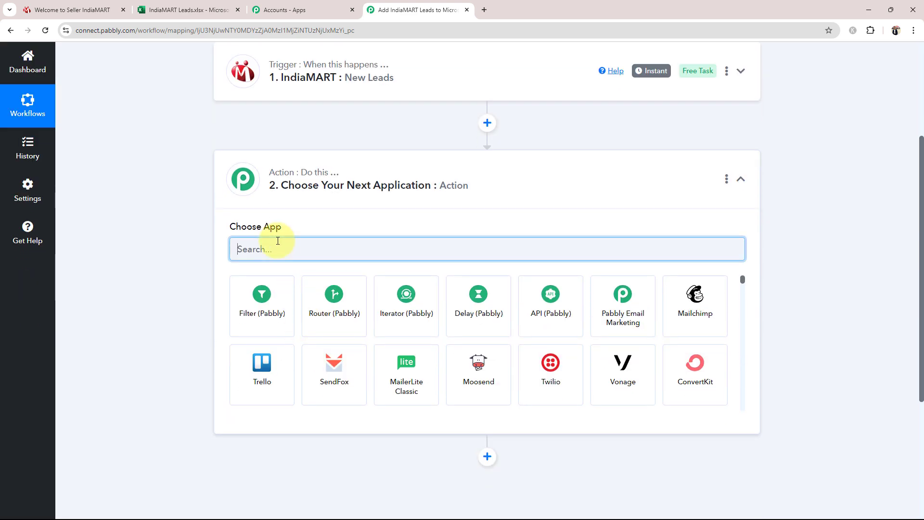
type("Microso")
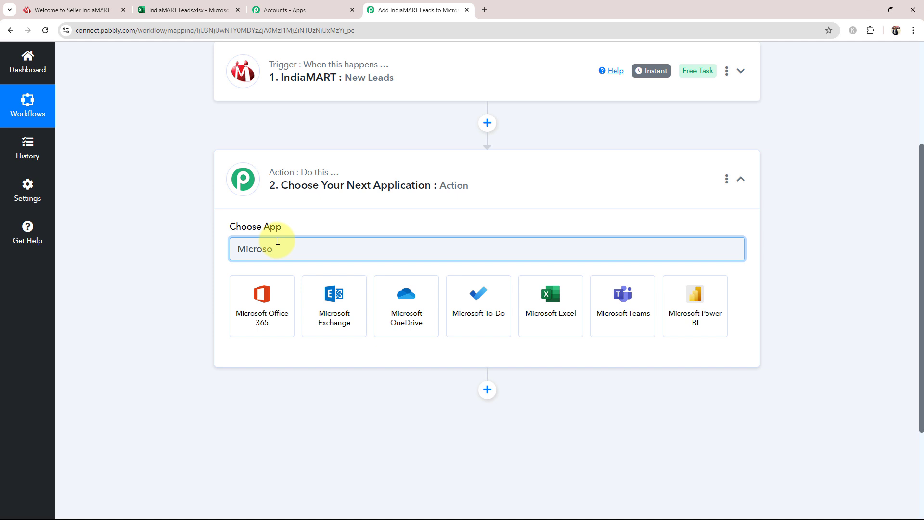
left_click(550, 300)
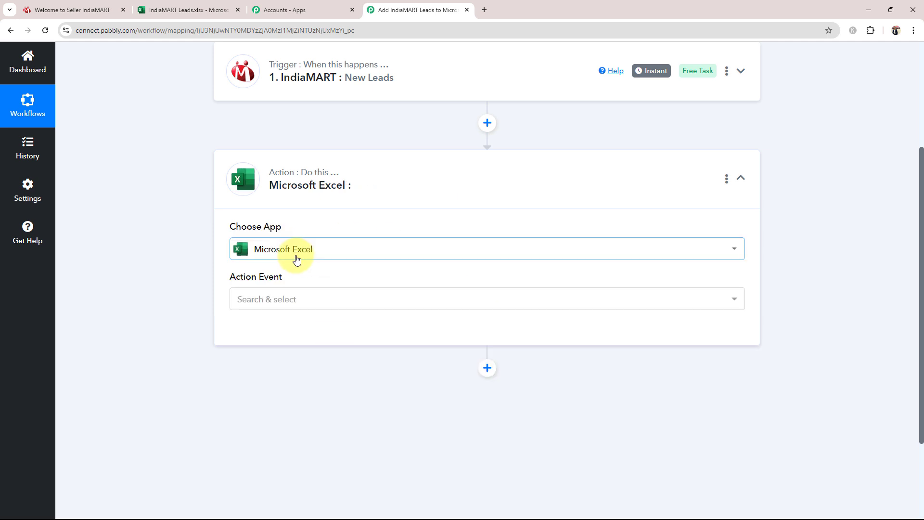
left_click(296, 309)
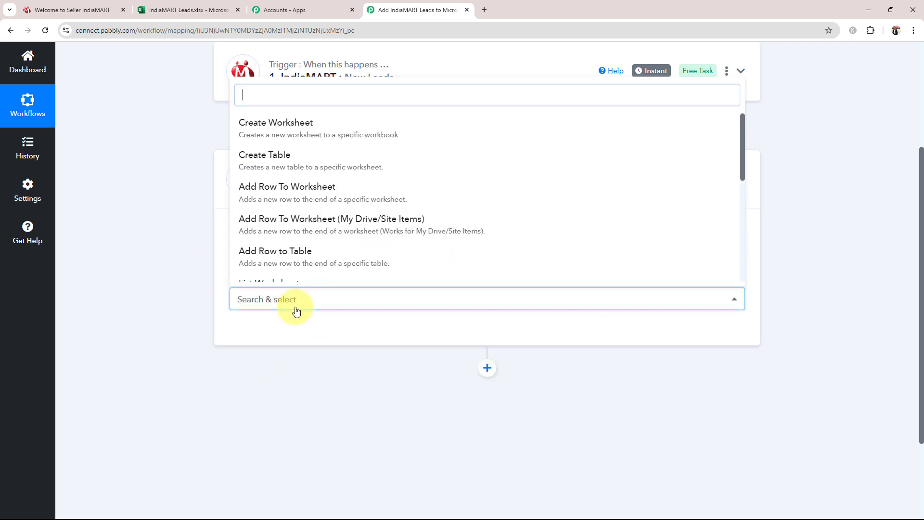
left_click(264, 188)
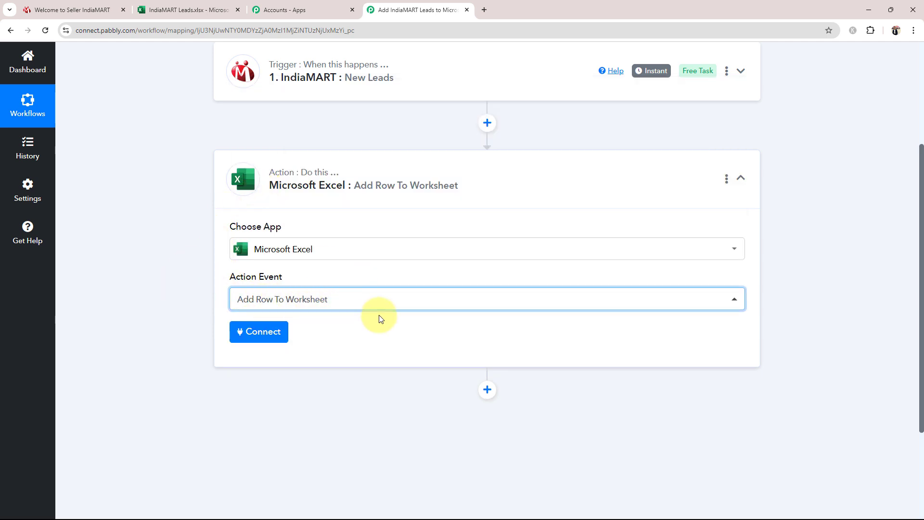
Review the IndiaMART Leads sheet columns, then return and collapse the Excel action step.
left_click(207, 9)
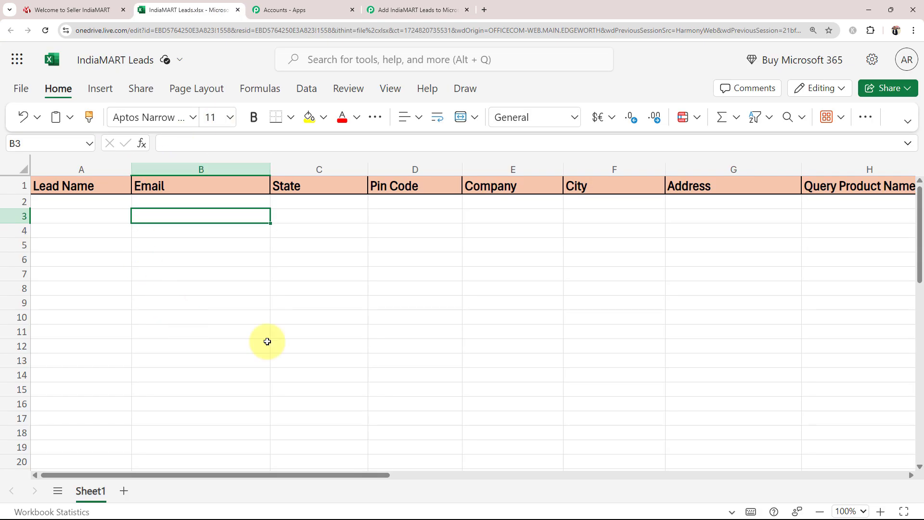
left_click(535, 343)
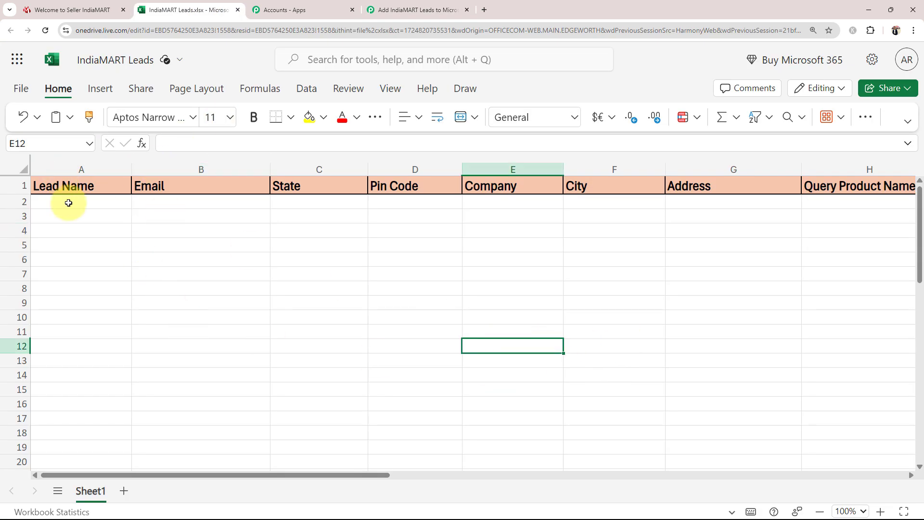
left_click(68, 201)
left_click(184, 204)
left_click(342, 212)
left_click(418, 215)
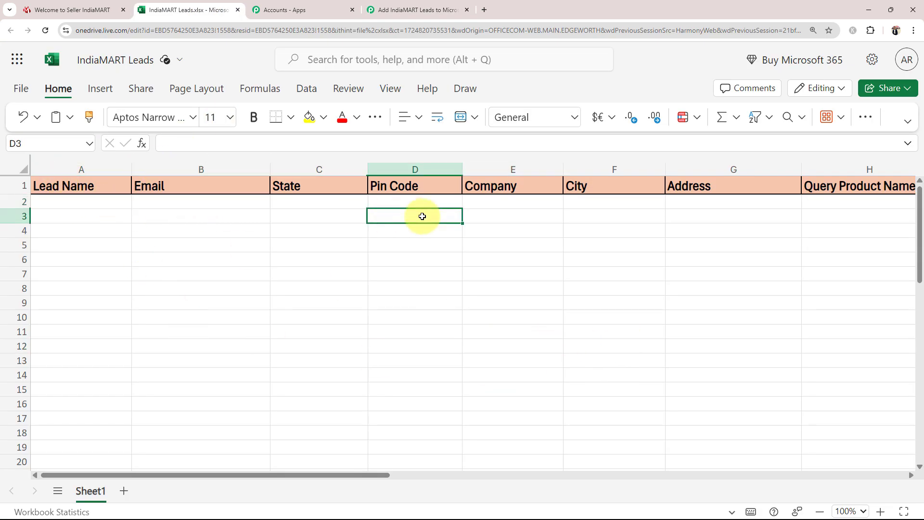
left_click(65, 9)
left_click(405, 9)
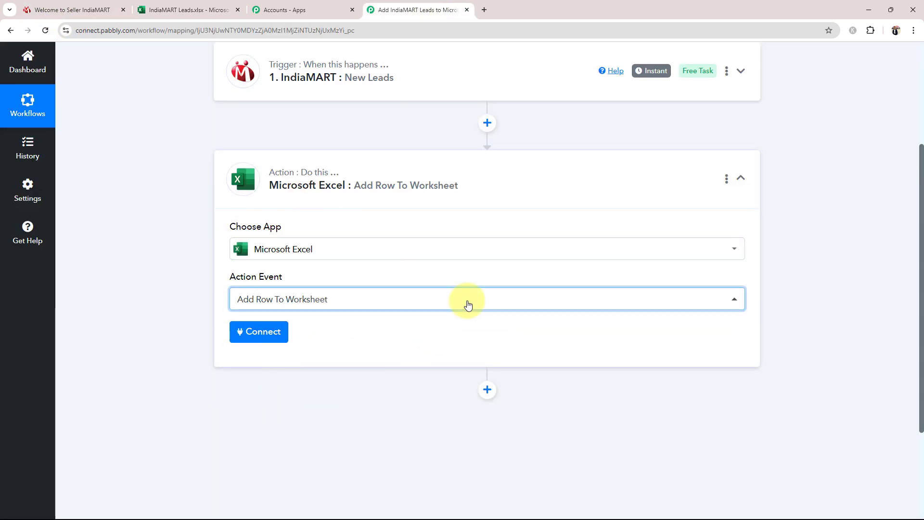
left_click(332, 176)
Expand the IndiaMART trigger step to reveal its webhook URL and setup instructions.
scroll(621, 433, "up", 3)
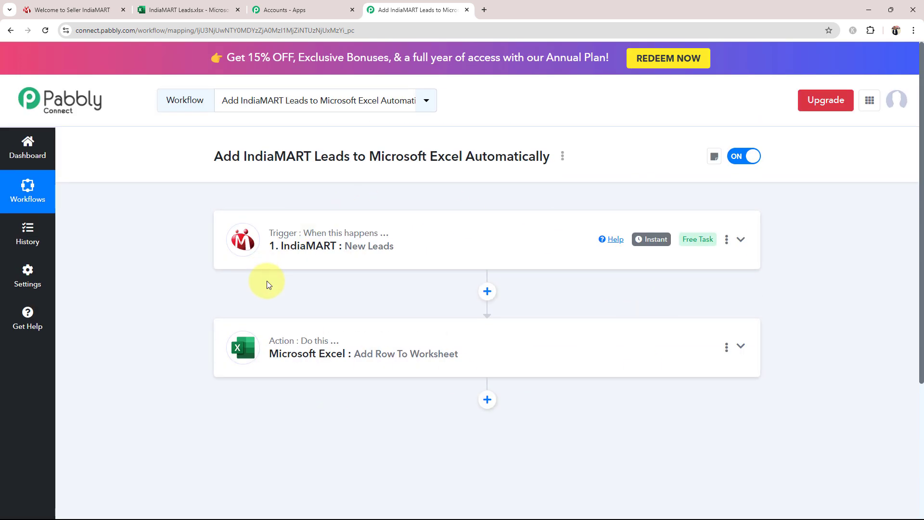
left_click(307, 243)
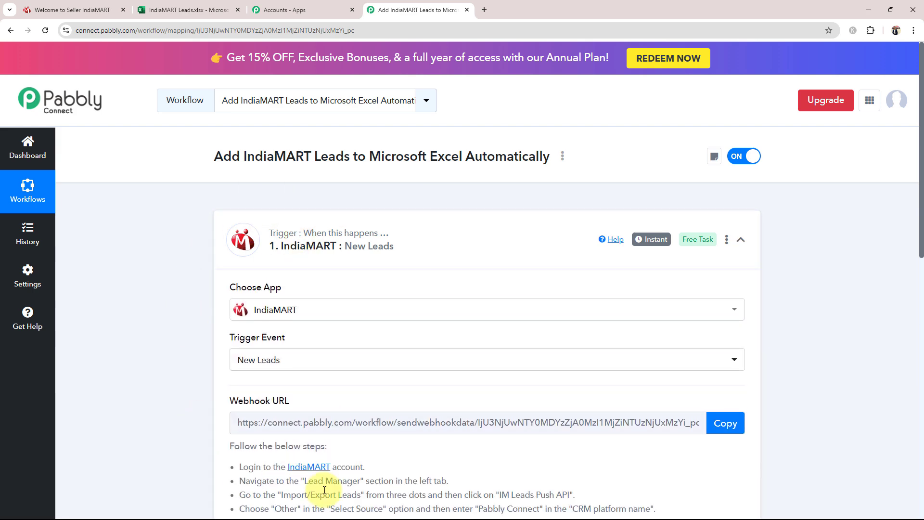
scroll(226, 371, "down", 4)
scroll(223, 379, "up", 1)
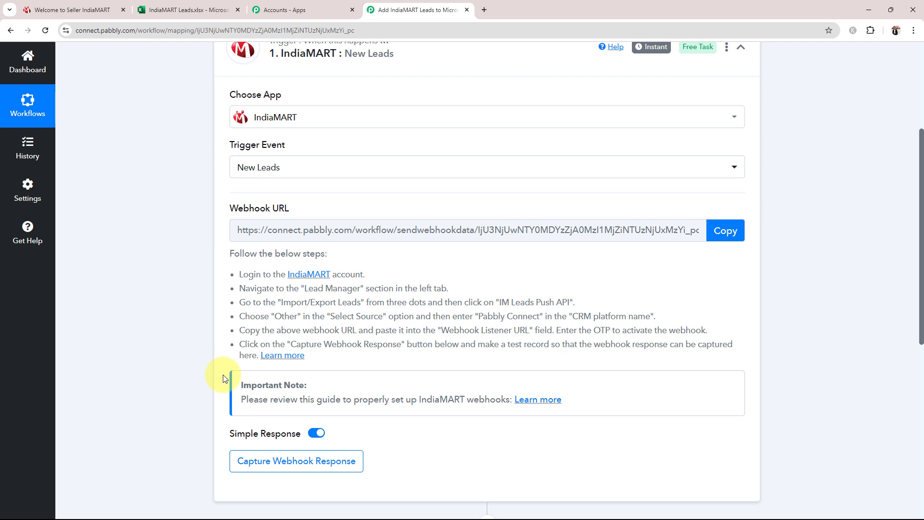
scroll(223, 378, "down", 1)
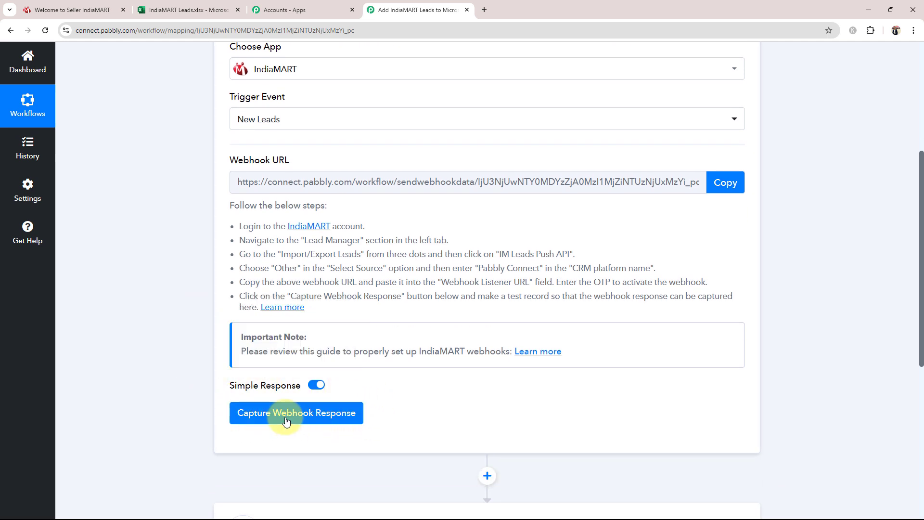
scroll(143, 363, "up", 1)
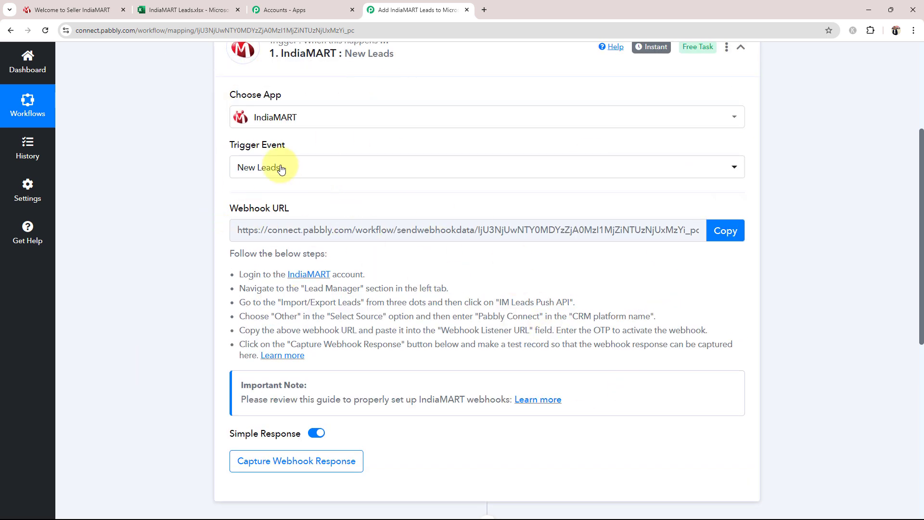
mouse_move(229, 208)
left_click_drag(228, 208, 361, 205)
left_click(185, 304)
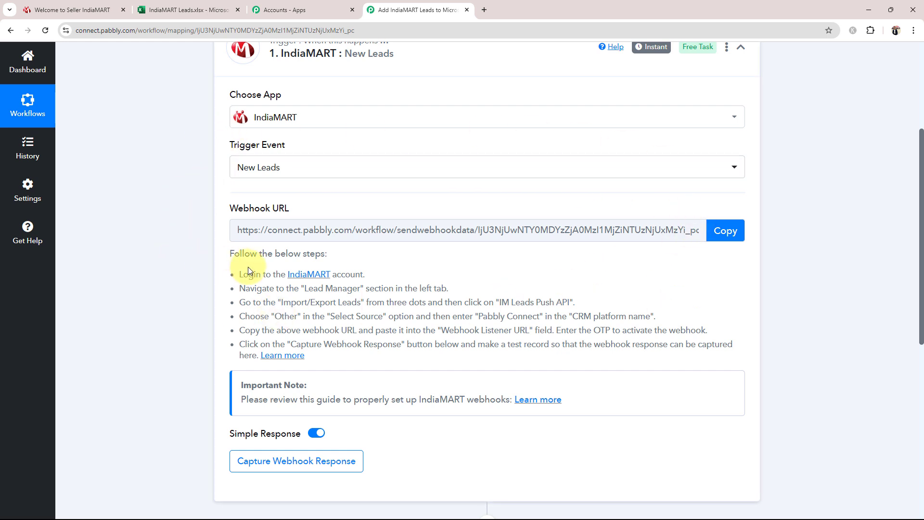
left_click(91, 10)
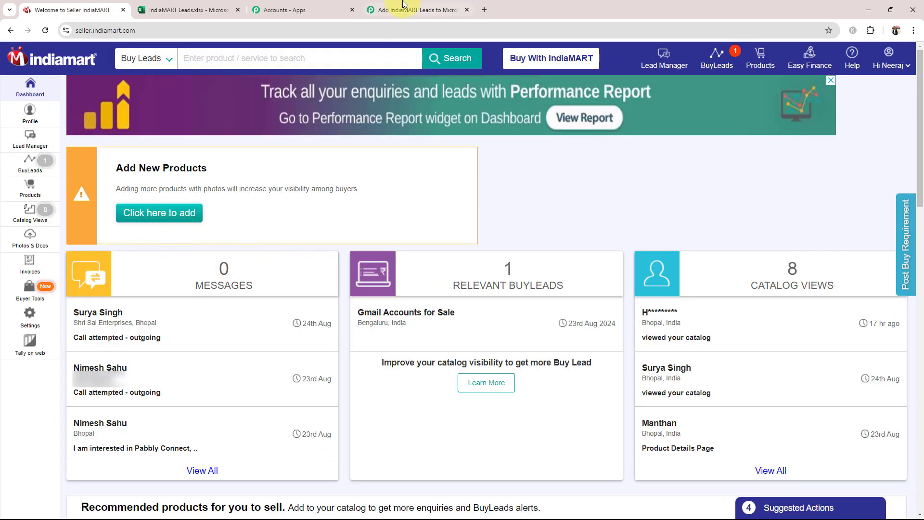
left_click(402, 10)
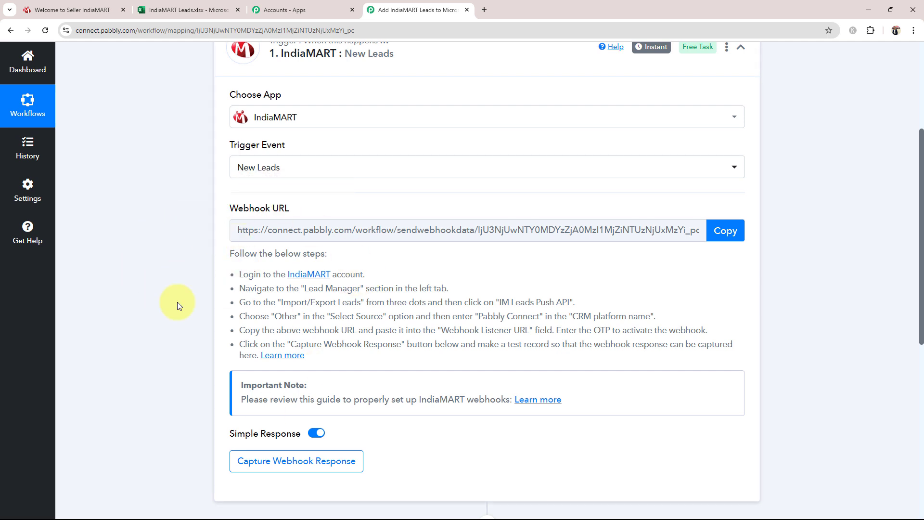
Copy the trigger's webhook URL and go to the IndiaMART seller dashboard.
left_click(726, 231)
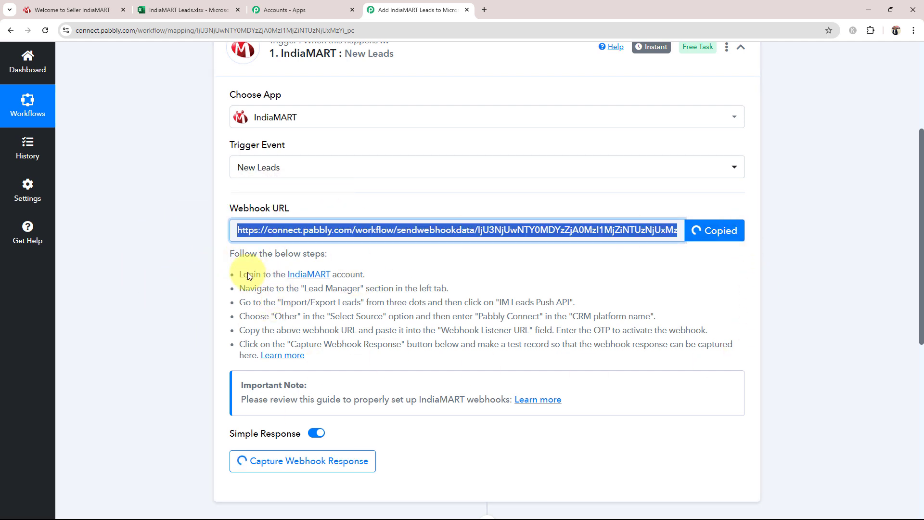
left_click_drag(237, 271, 751, 341)
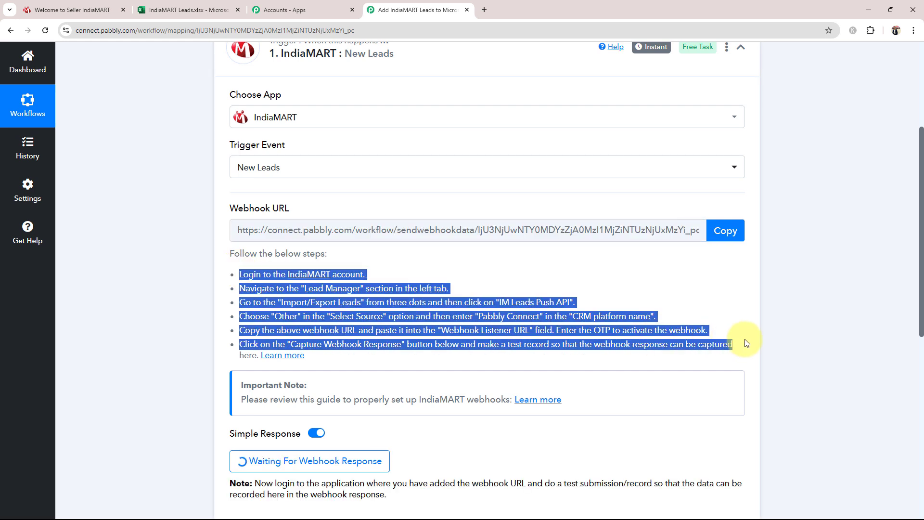
left_click(171, 342)
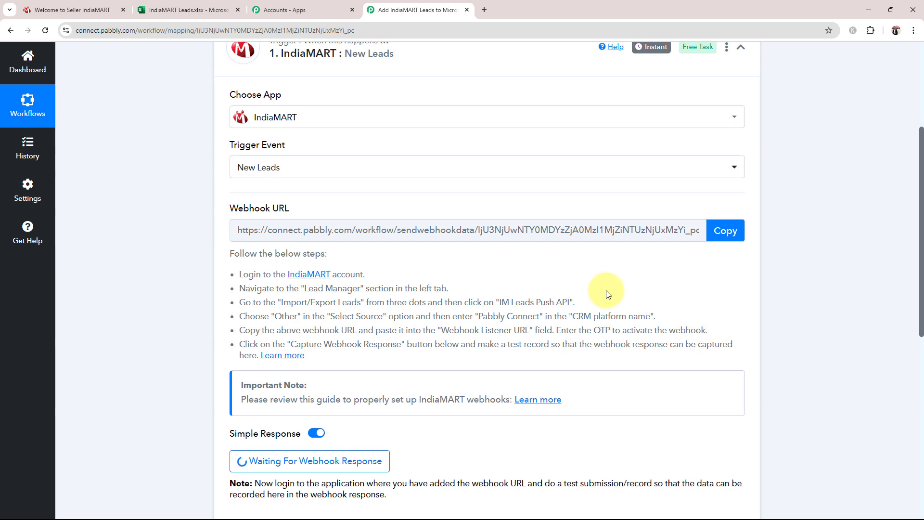
left_click(65, 9)
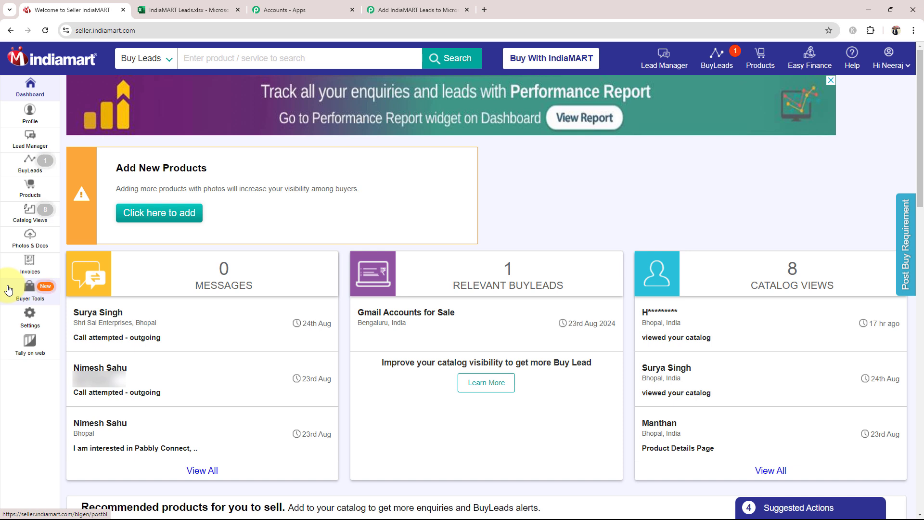
In Lead Manager's Push API page, choose CRM source Other and platform name Pabbly Connect.
left_click(23, 144)
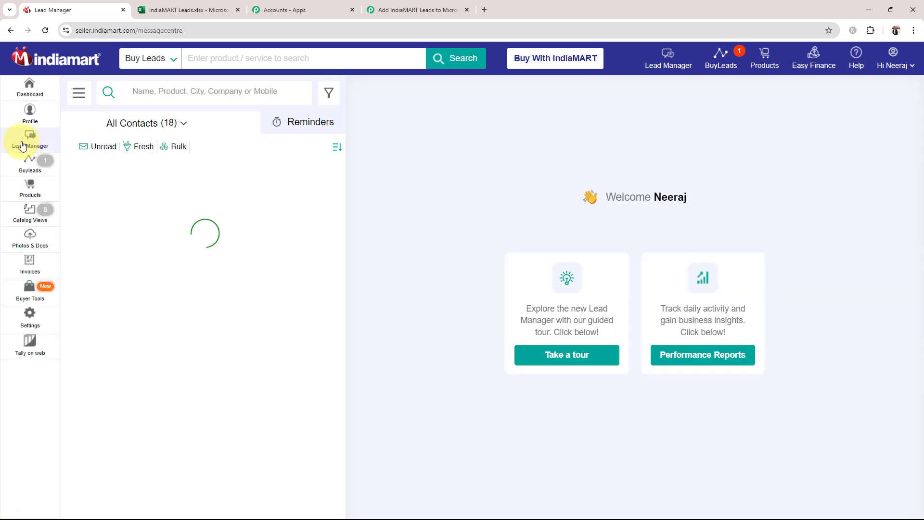
left_click(79, 94)
left_click(88, 182)
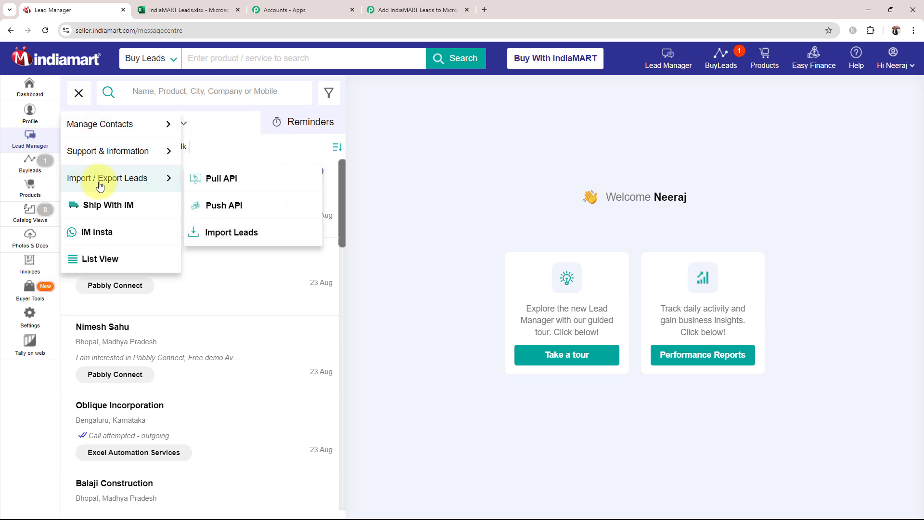
left_click(242, 207)
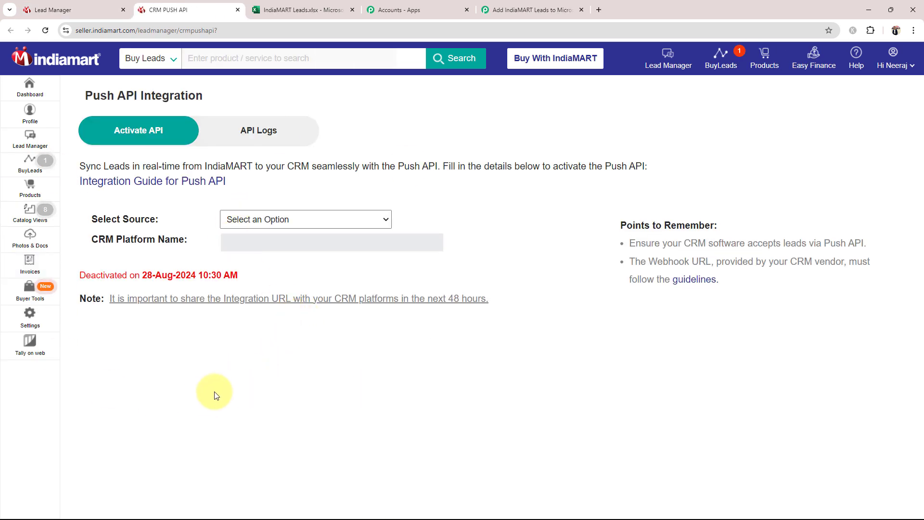
left_click(229, 222)
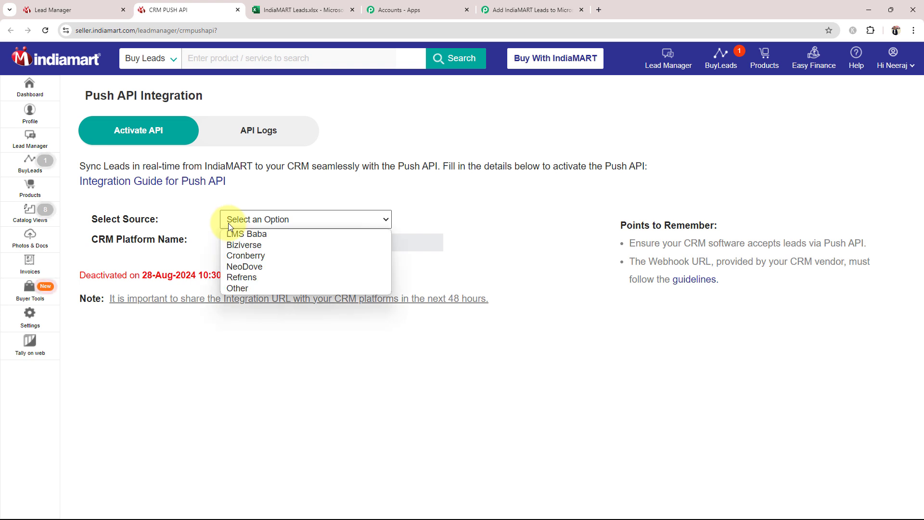
left_click(241, 287)
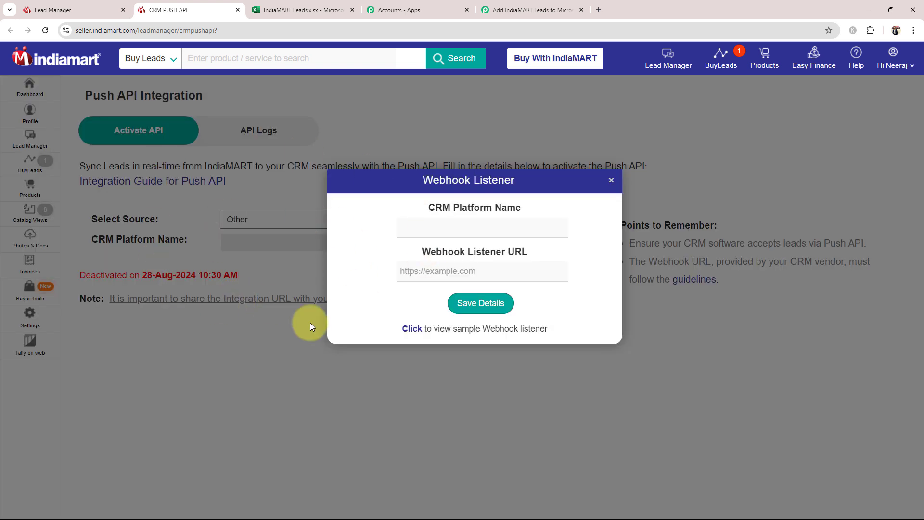
left_click(444, 230)
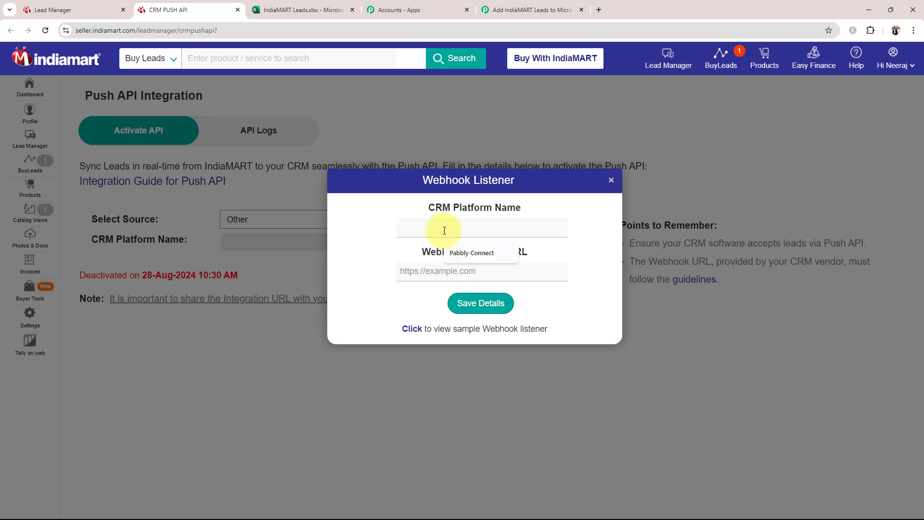
left_click(457, 248)
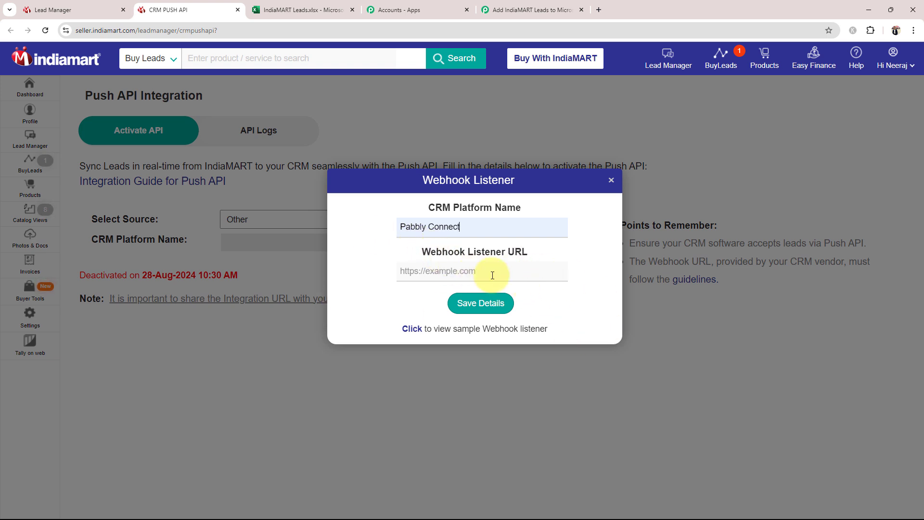
Copy the Pabbly webhook URL and paste it as the webhook listener URL.
left_click(490, 10)
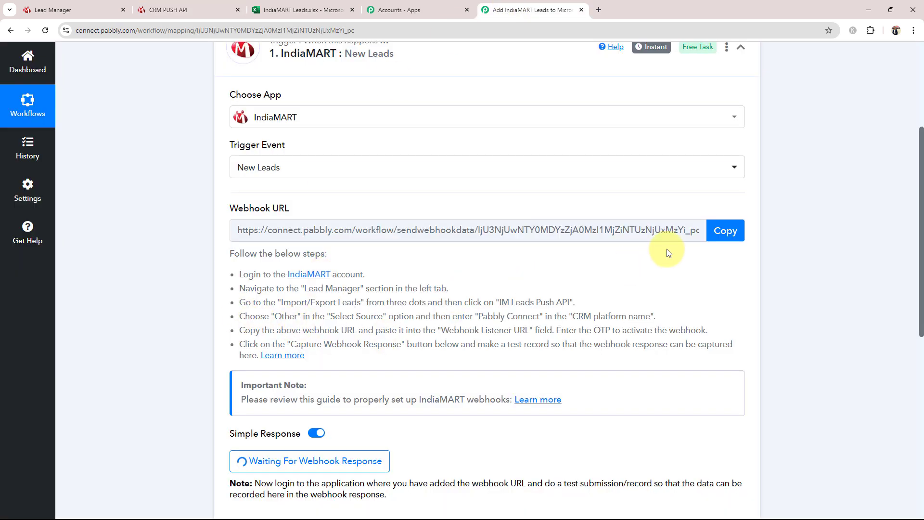
left_click(712, 229)
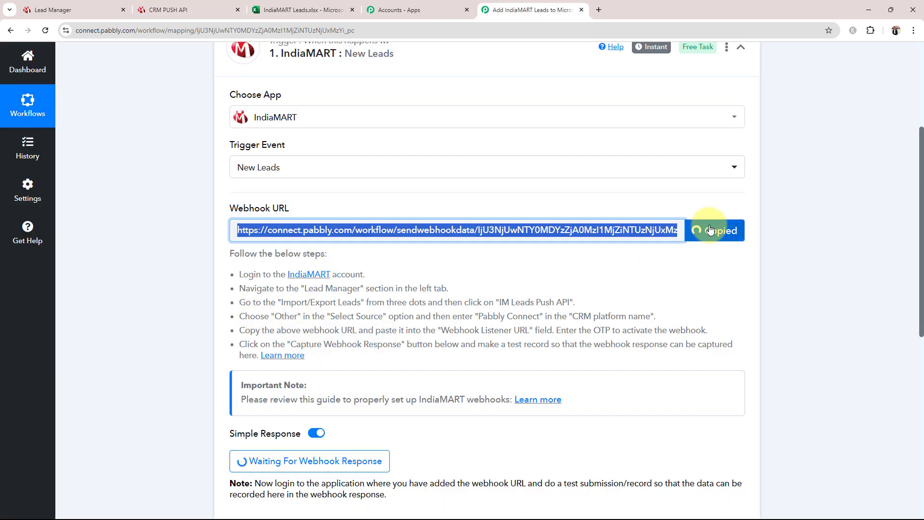
left_click(137, 9)
left_click(410, 272)
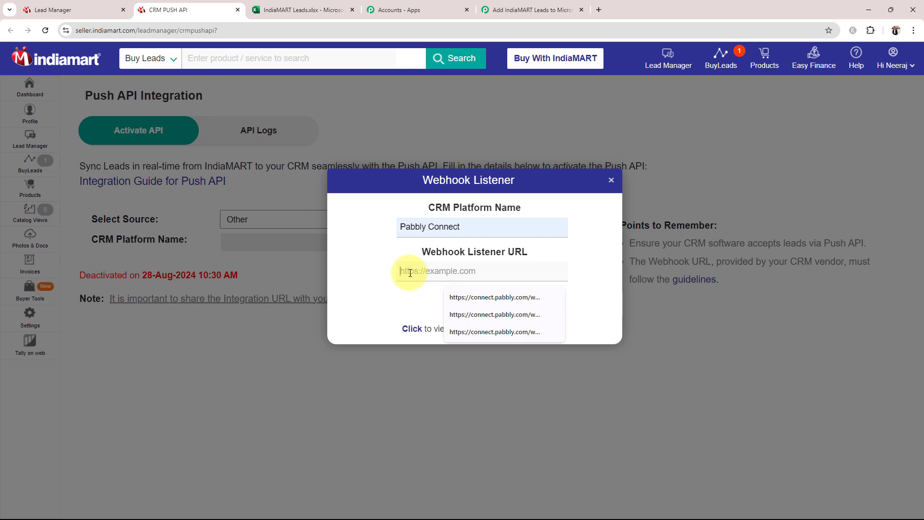
key("ctrl+v")
left_click(392, 312)
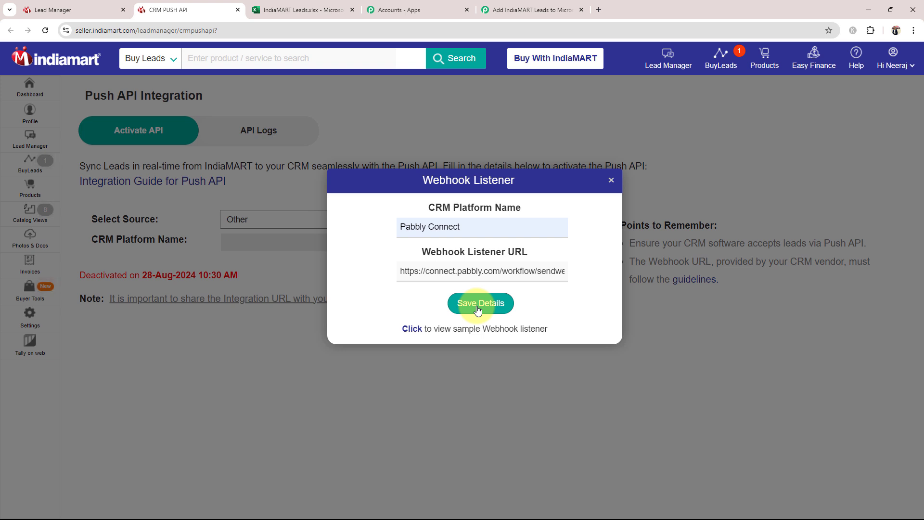
Save the listener details, give saving leads permanently as the reason, and submit the OTP to activate.
left_click(478, 308)
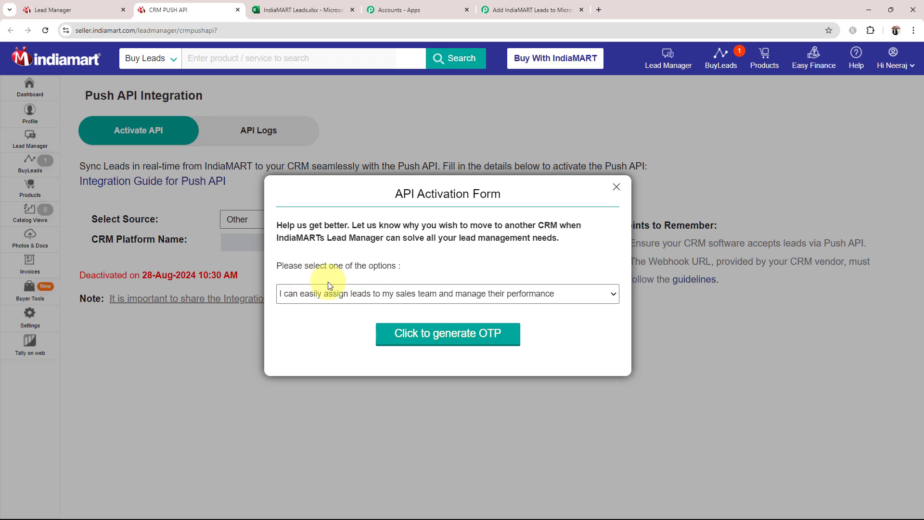
left_click(358, 294)
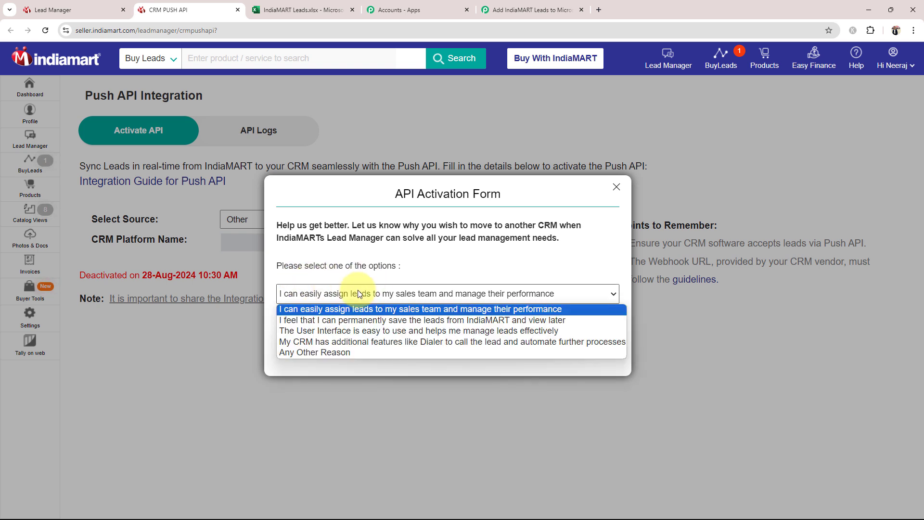
left_click(342, 321)
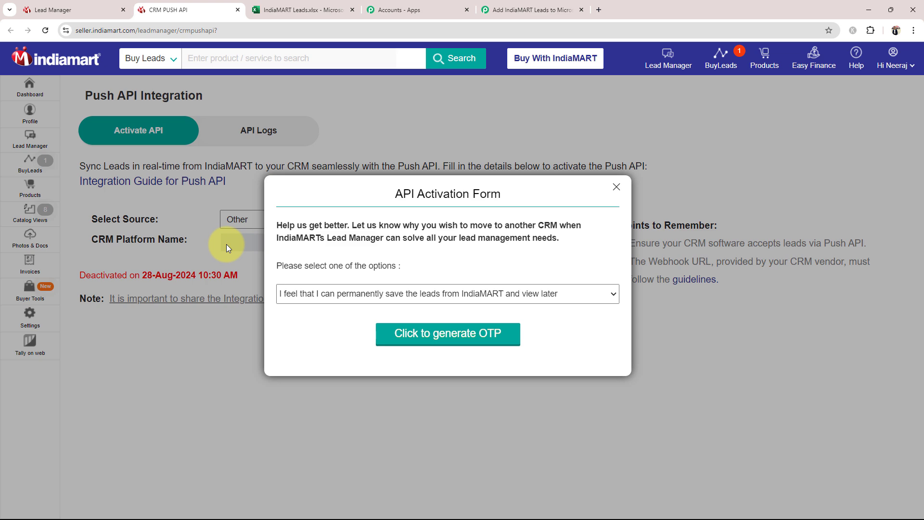
left_click(443, 335)
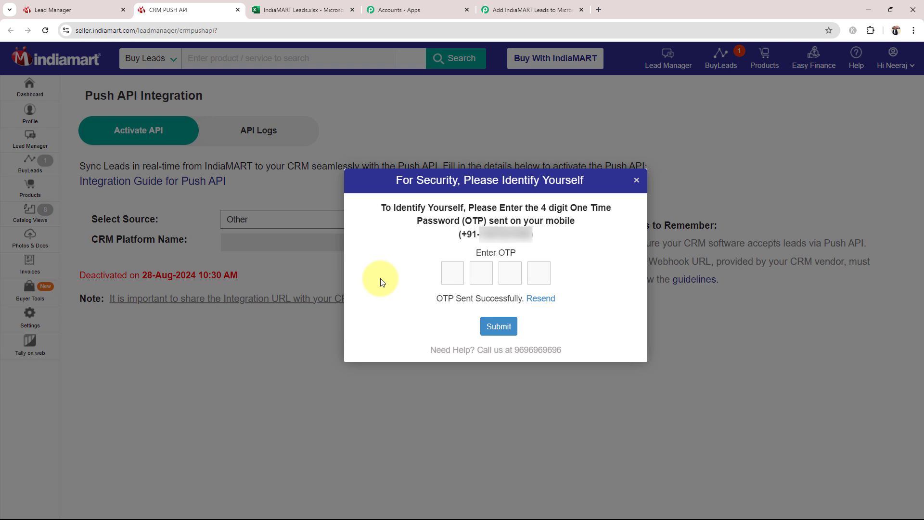
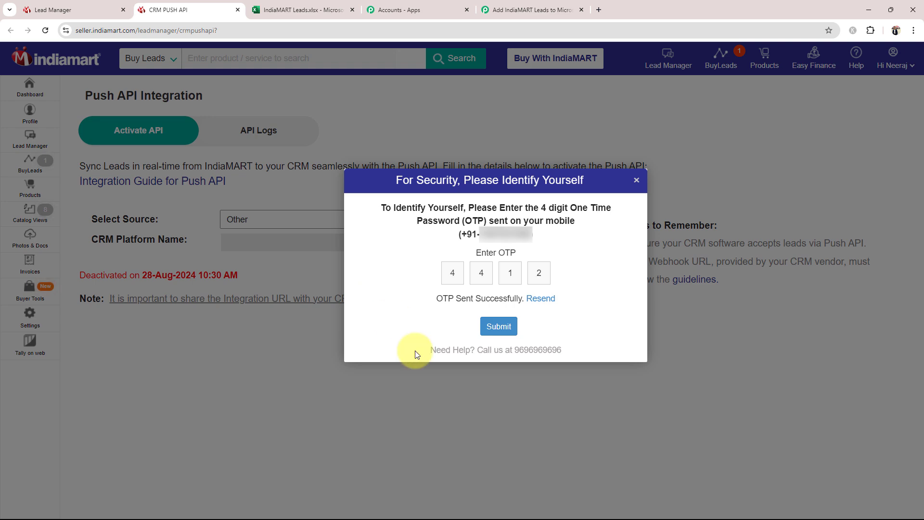
left_click(500, 327)
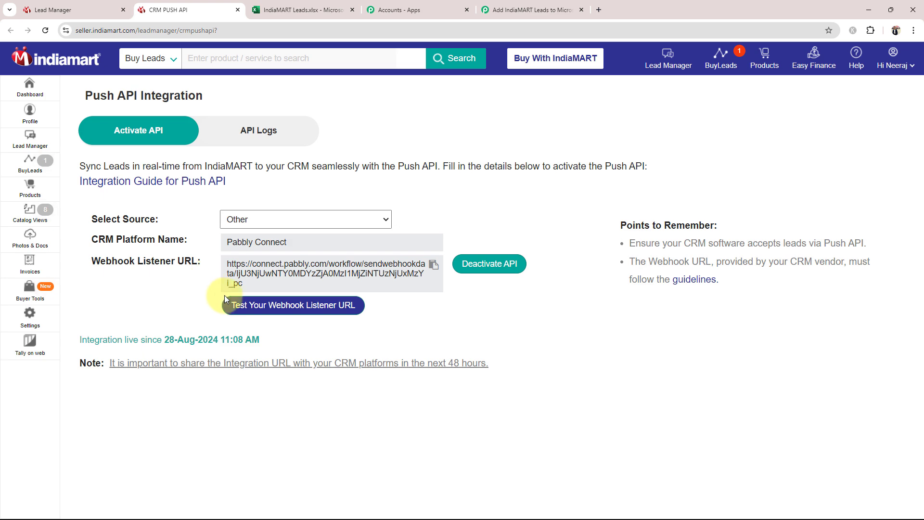
left_click(539, 8)
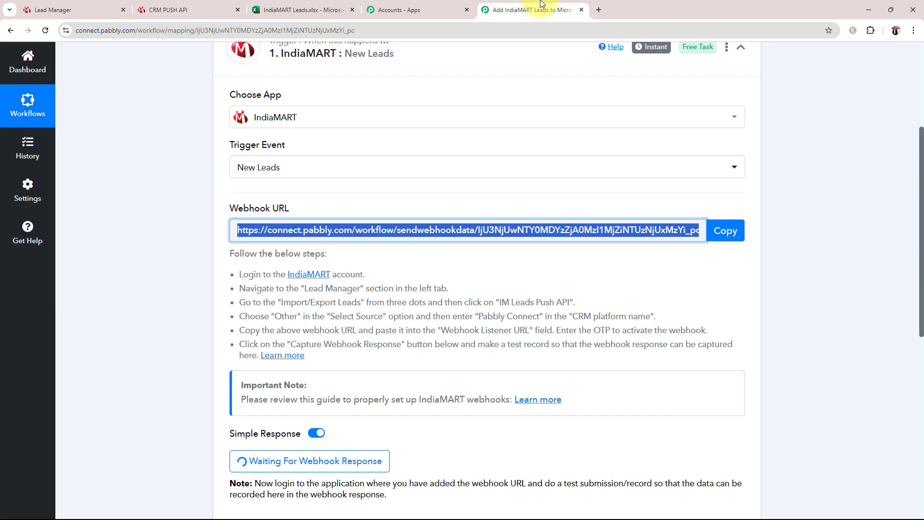
left_click(163, 368)
scroll(212, 417, "down", 2)
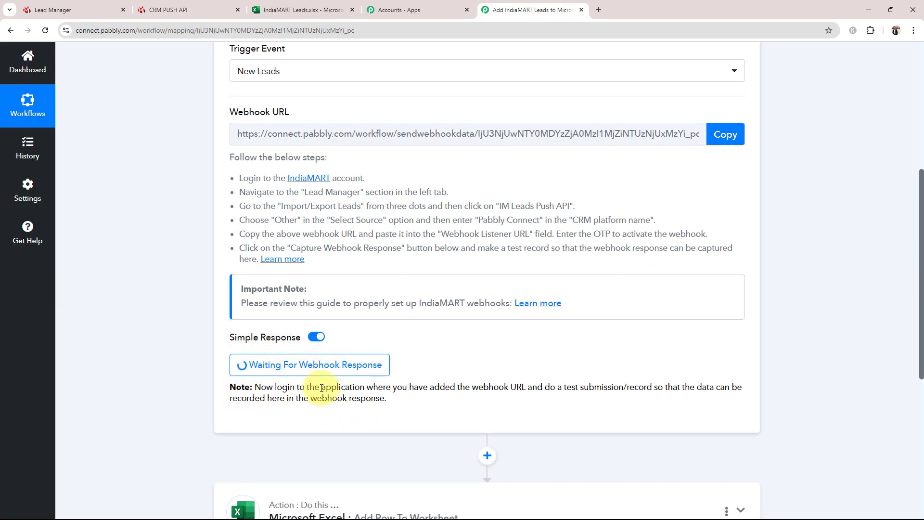
scroll(231, 380, "up", 2)
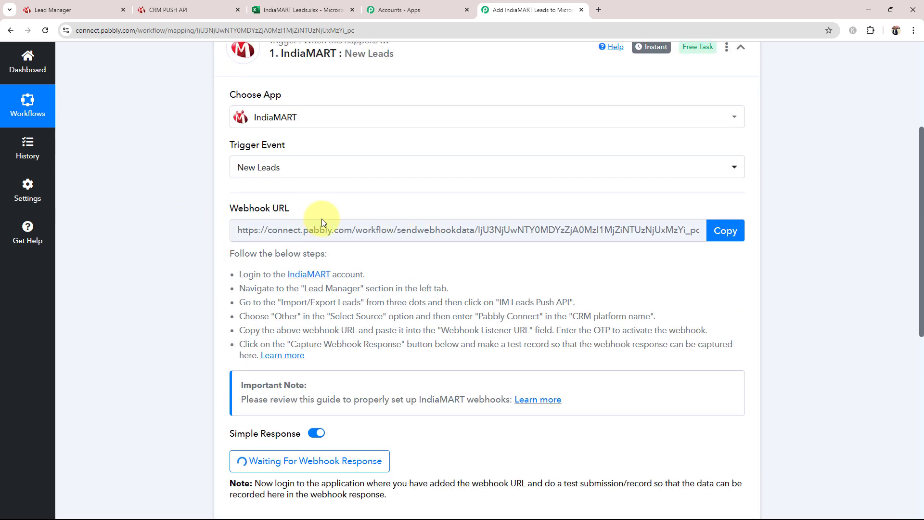
scroll(200, 346, "down", 2)
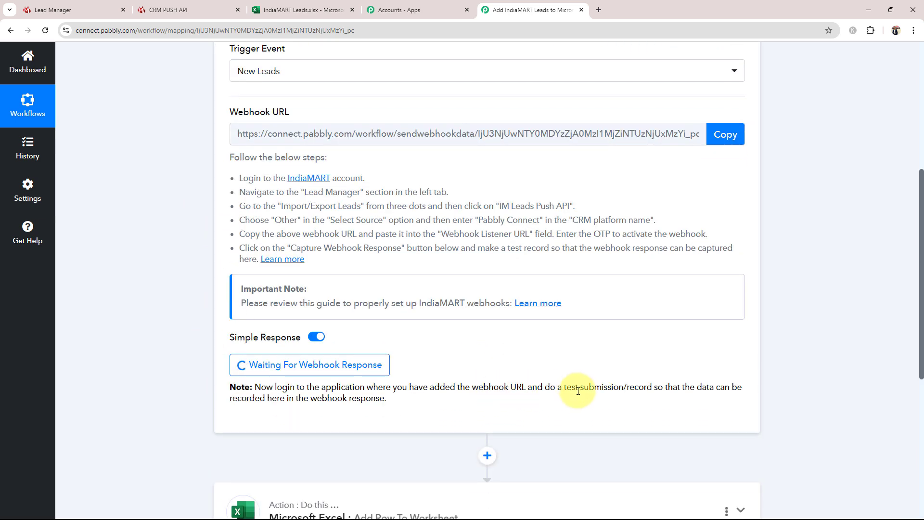
left_click_drag(566, 388, 651, 388)
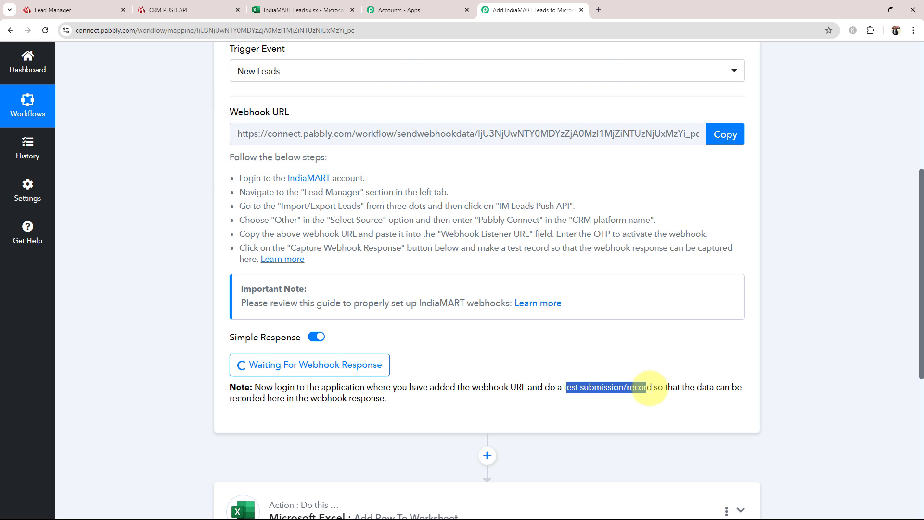
left_click(581, 375)
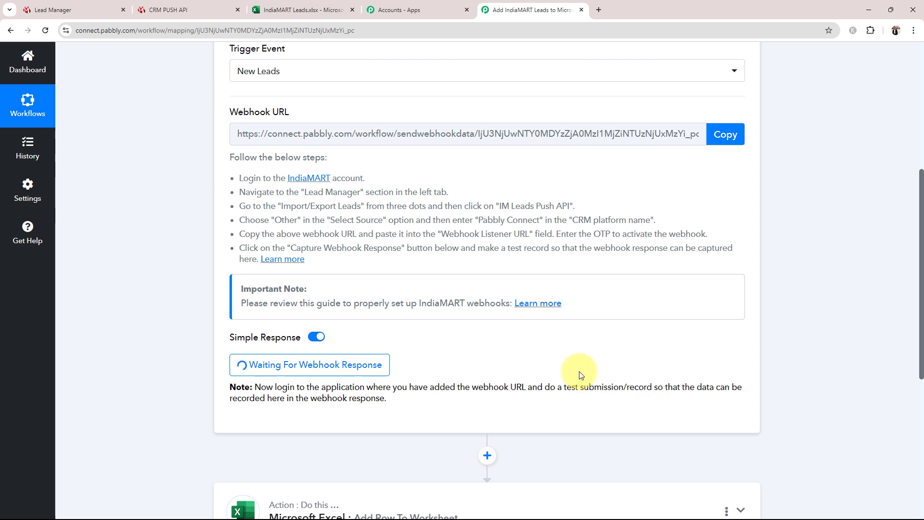
scroll(581, 375, "up", 6)
scroll(579, 376, "down", 6)
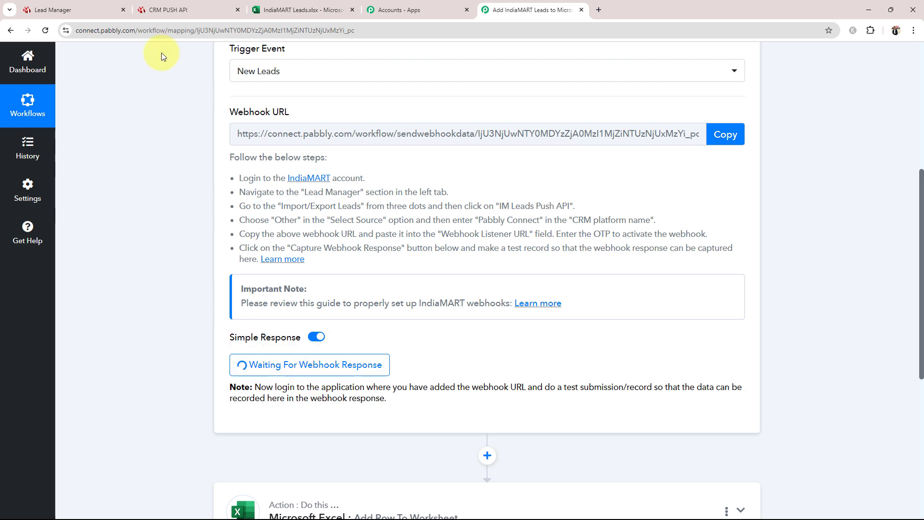
Send a test lead via Test Your Webhook Listener URL, then check Pabbly's captured response.
left_click(163, 10)
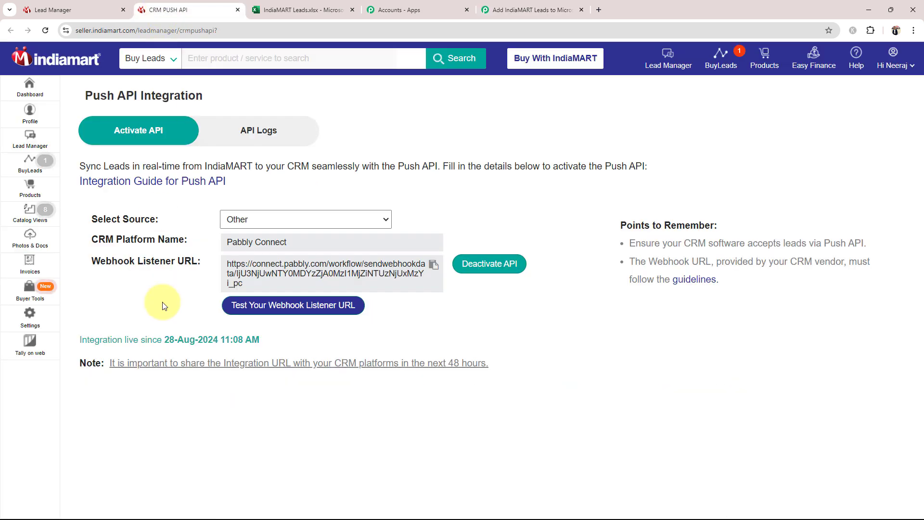
left_click(286, 307)
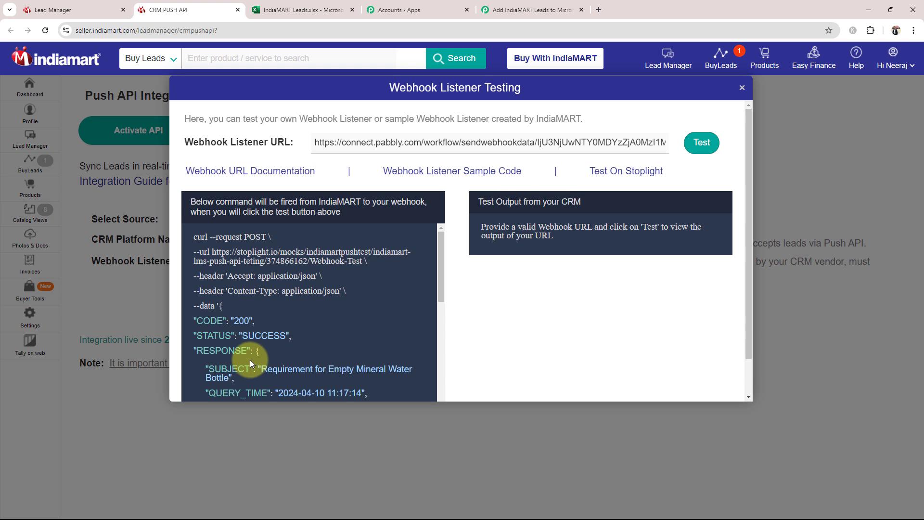
scroll(250, 359, "down", 1)
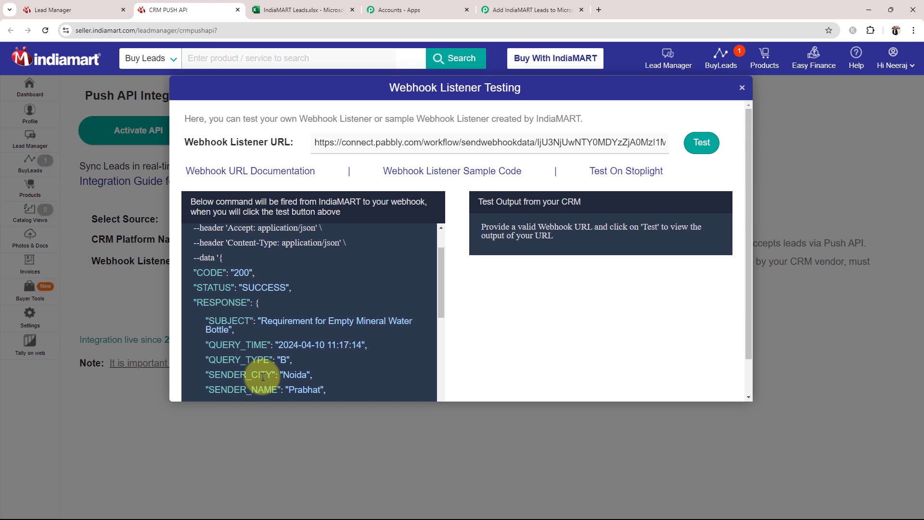
left_click(701, 142)
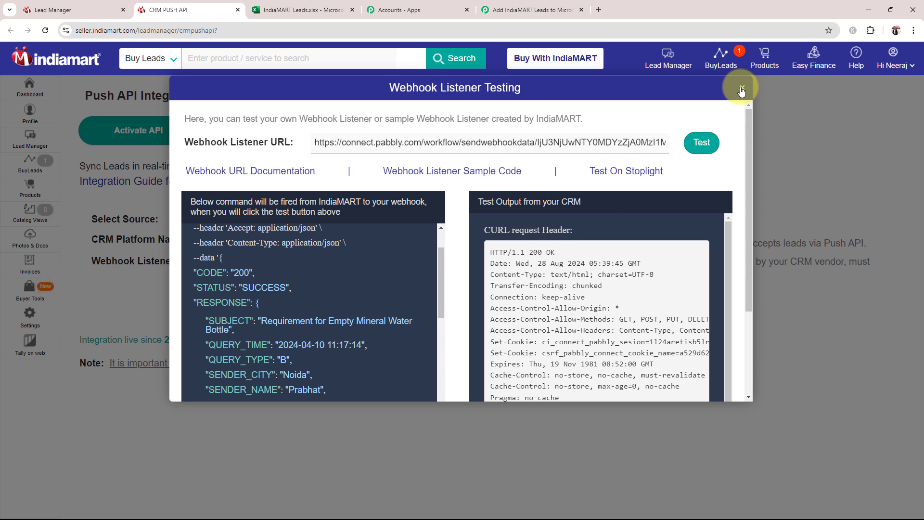
left_click(529, 10)
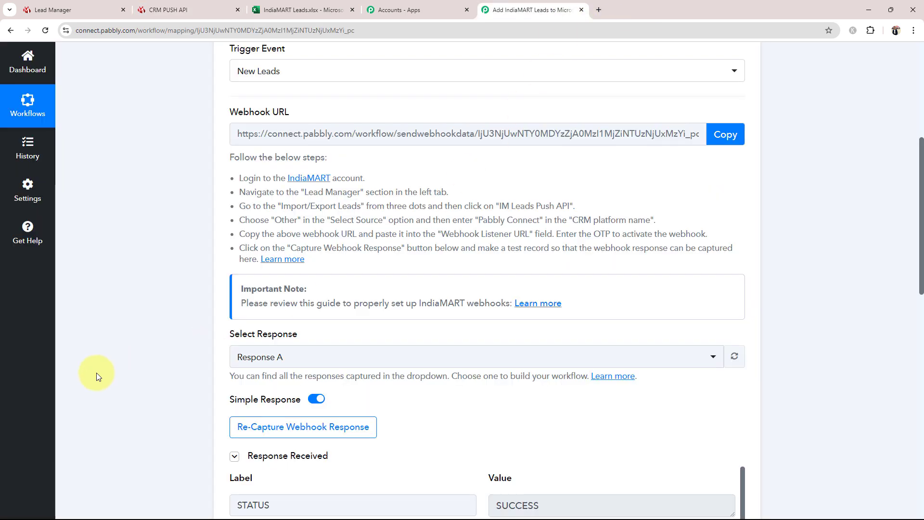
scroll(149, 332, "down", 4)
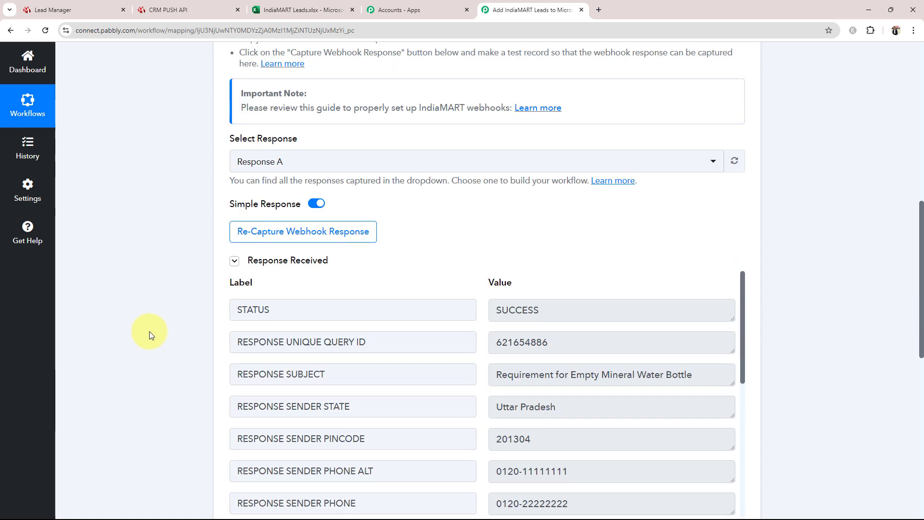
scroll(149, 331, "down", 1)
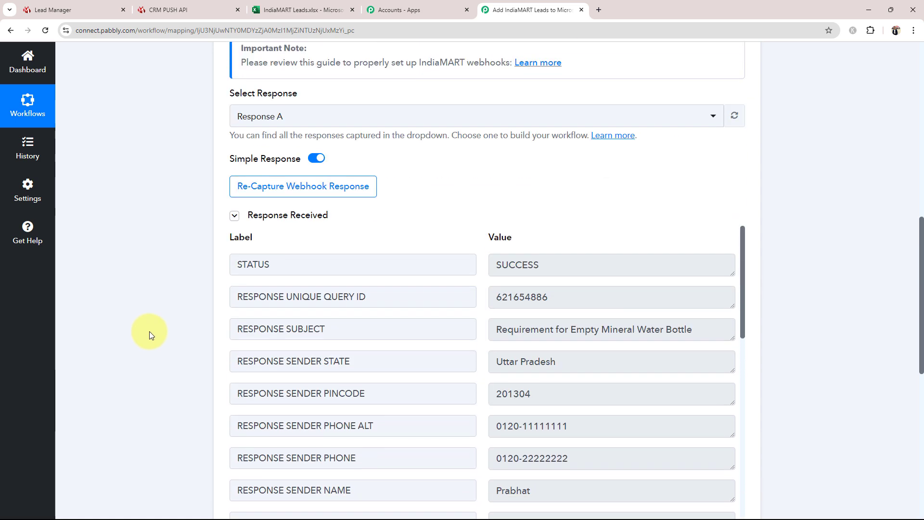
double_click(580, 262)
left_click(558, 329)
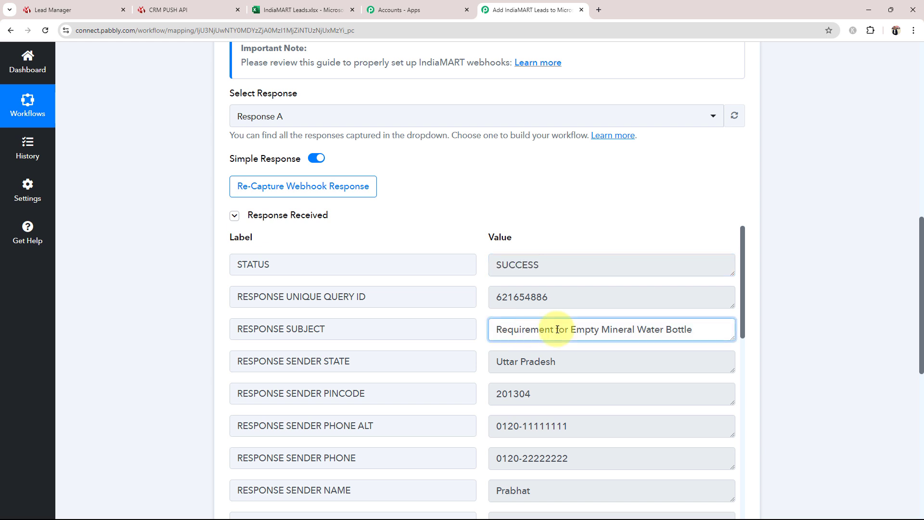
left_click_drag(502, 329, 726, 329)
left_click_drag(594, 361, 411, 370)
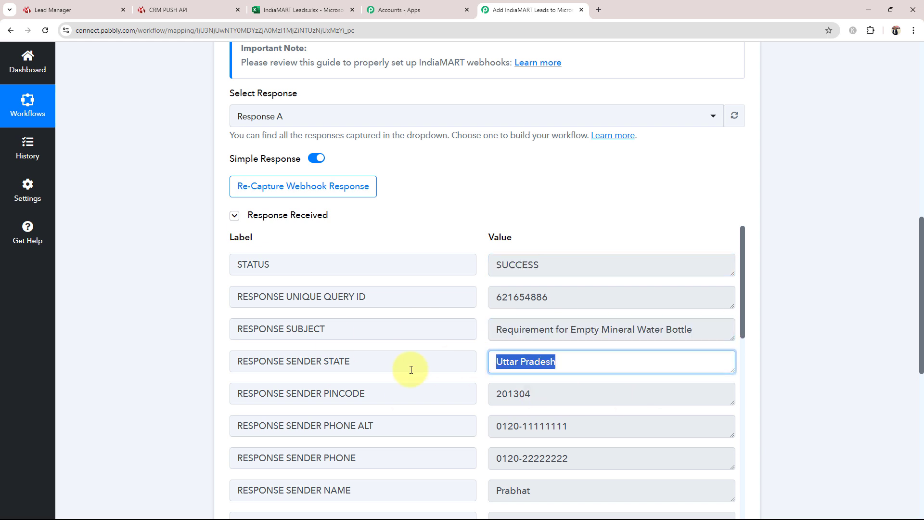
left_click_drag(604, 390, 455, 386)
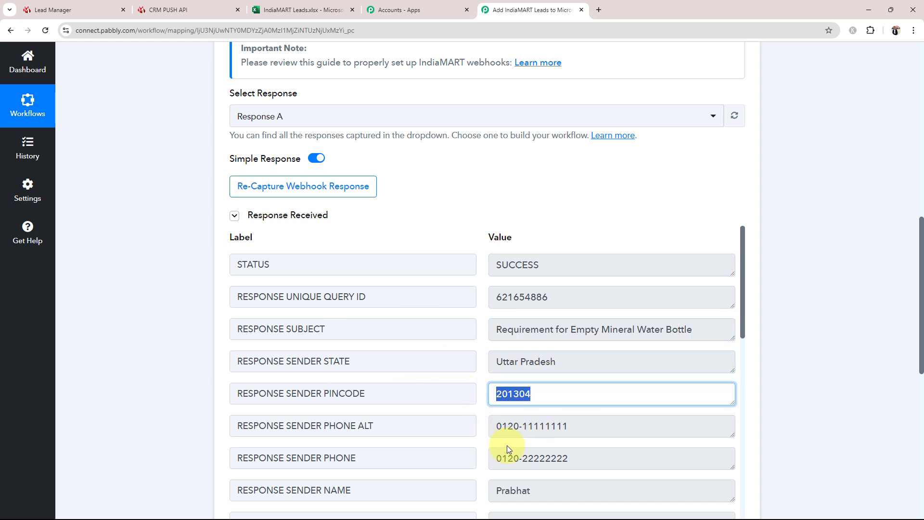
left_click_drag(588, 458, 494, 458)
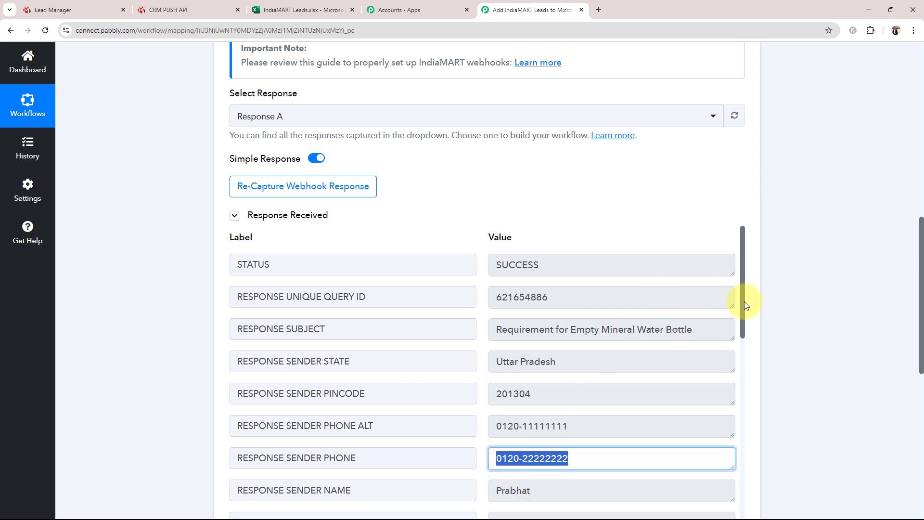
left_click_drag(745, 301, 744, 509)
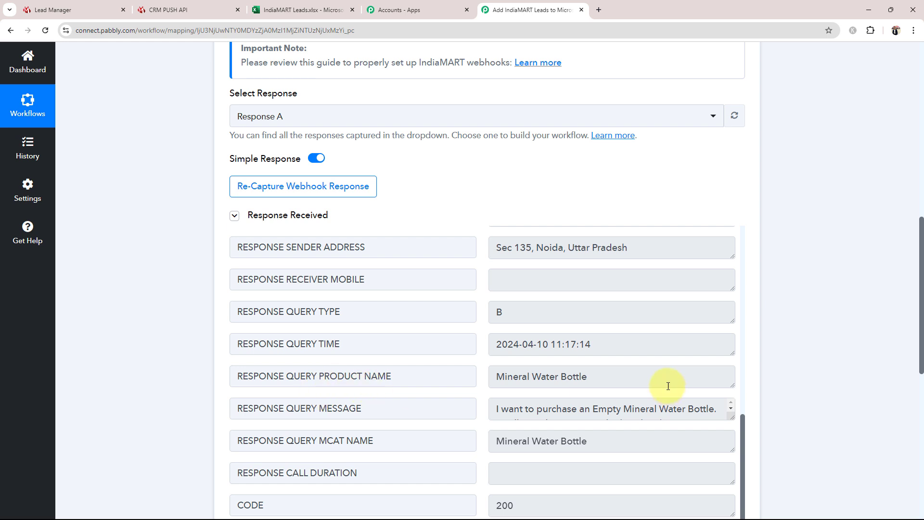
left_click_drag(666, 383, 503, 381)
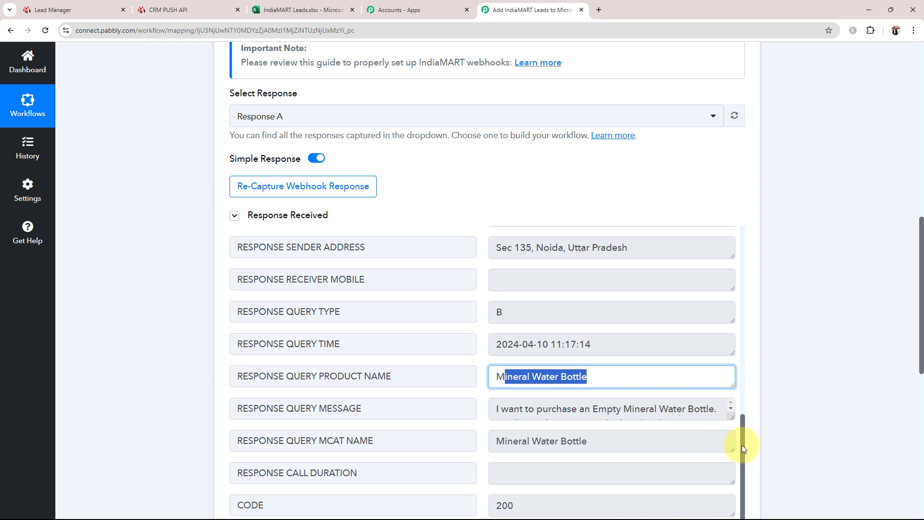
left_click_drag(741, 449, 755, 235)
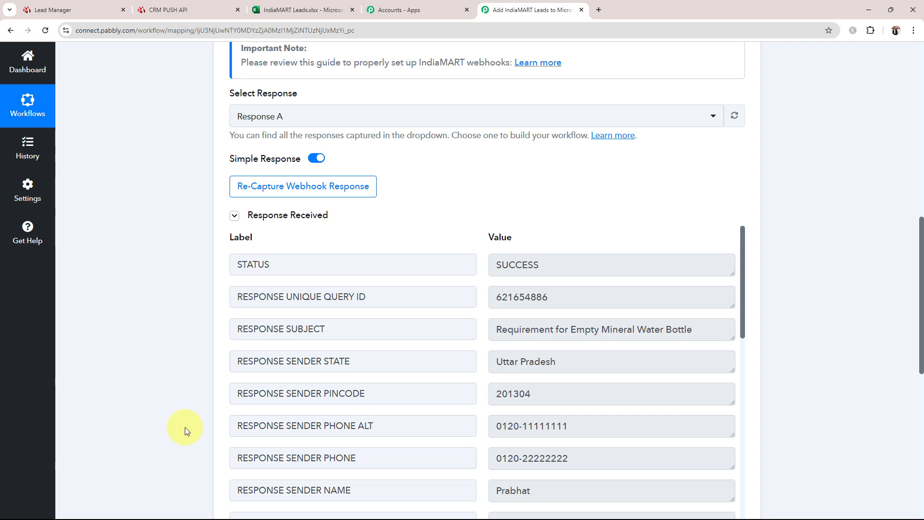
scroll(184, 427, "up", 10)
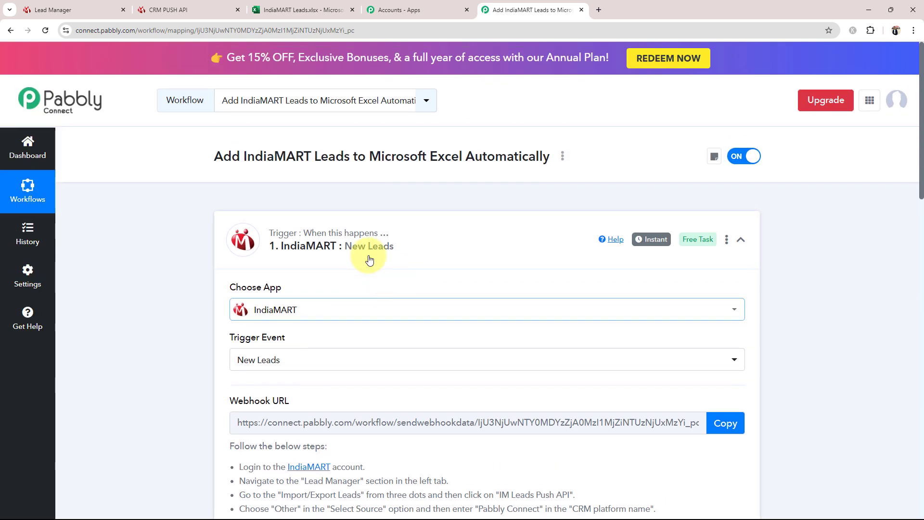
Connect the Excel Add Row To Worksheet action to a new Microsoft account and accept the consent.
left_click(377, 233)
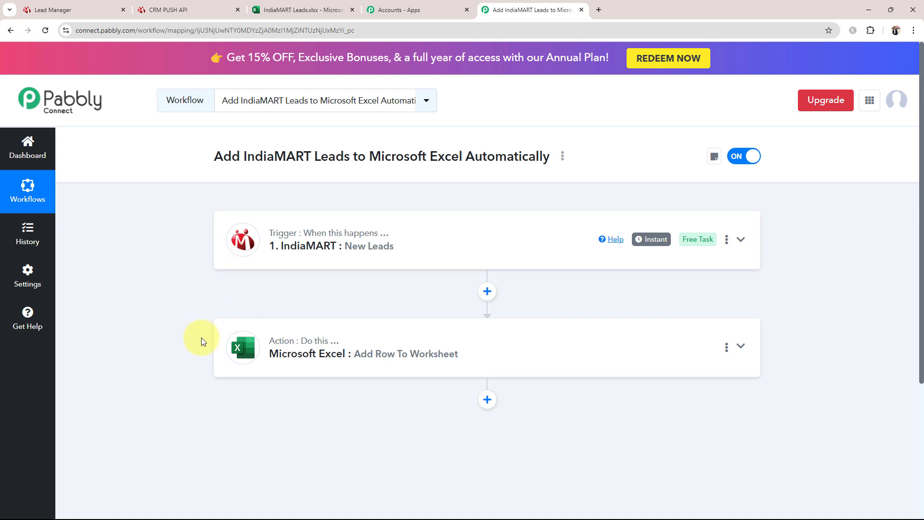
left_click(279, 362)
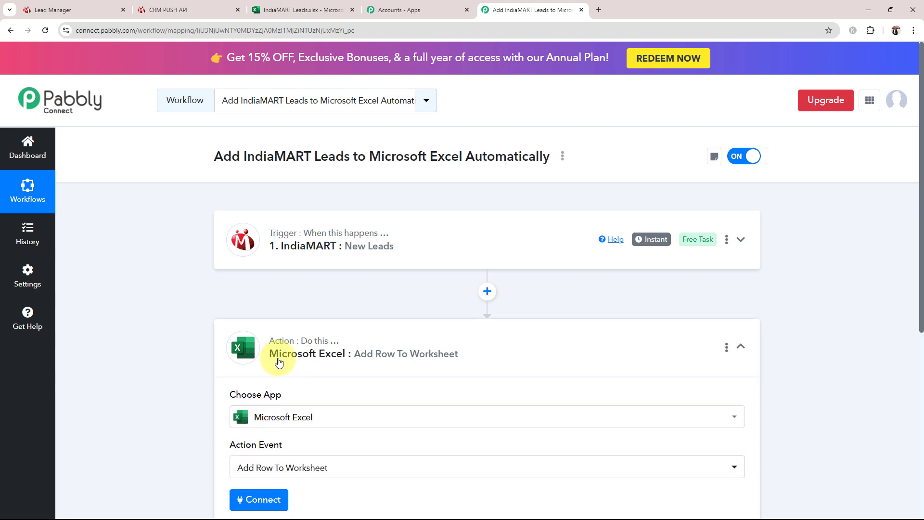
scroll(264, 370, "down", 4)
left_click(271, 318)
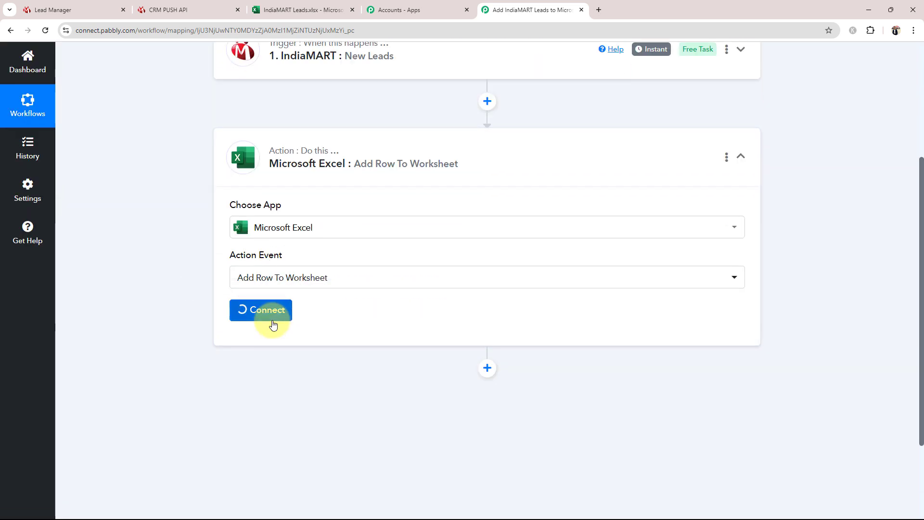
left_click(426, 164)
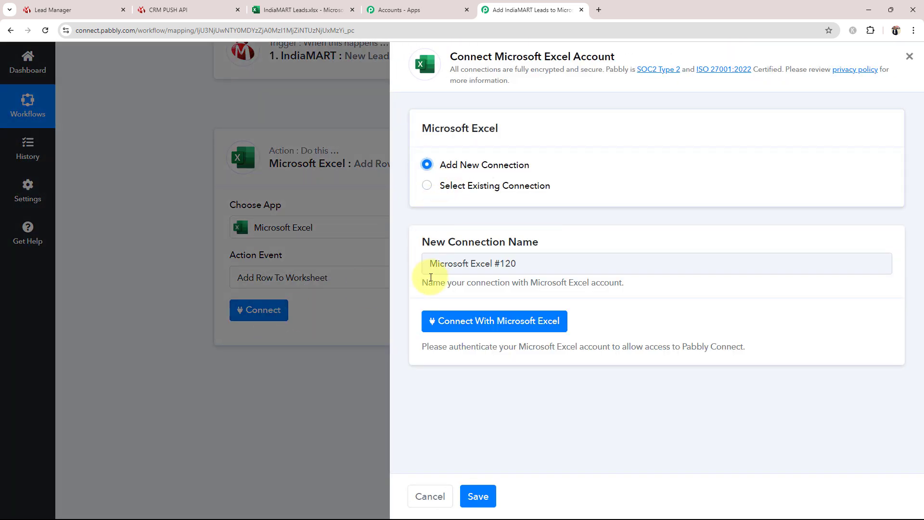
left_click(471, 320)
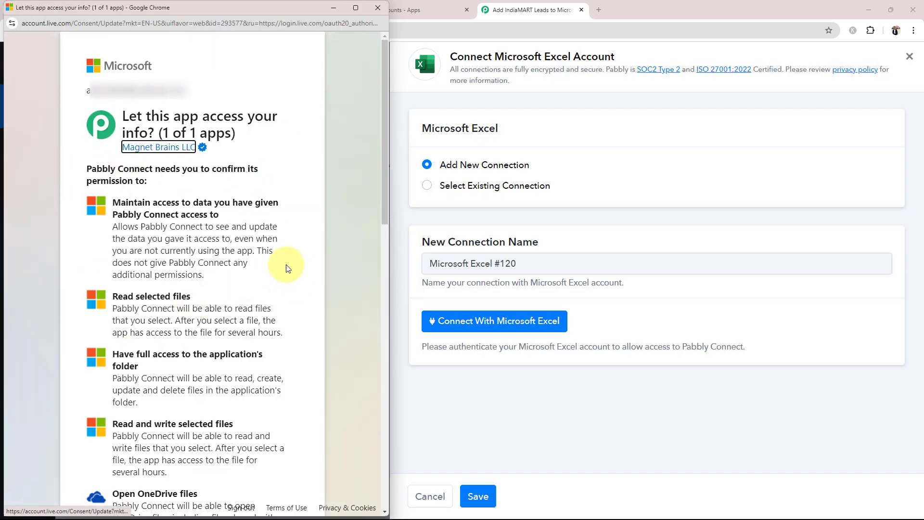
scroll(288, 294, "down", 20)
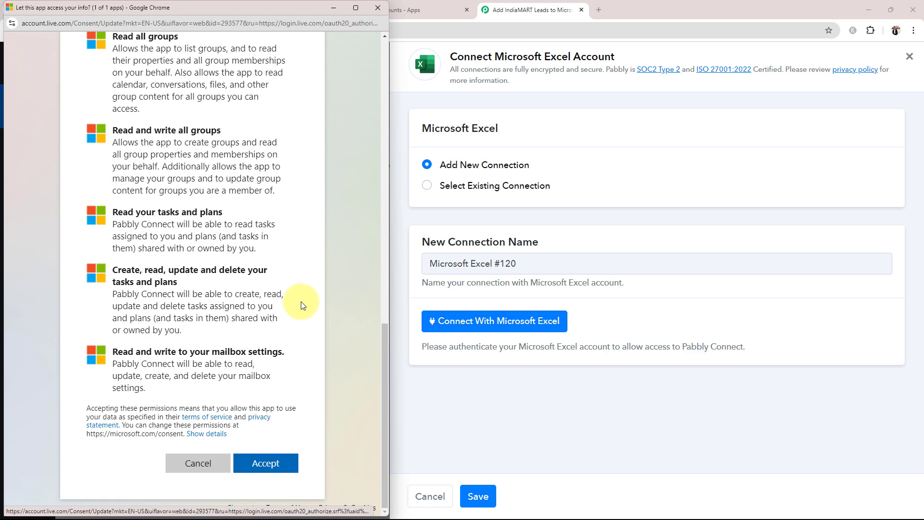
left_click(272, 463)
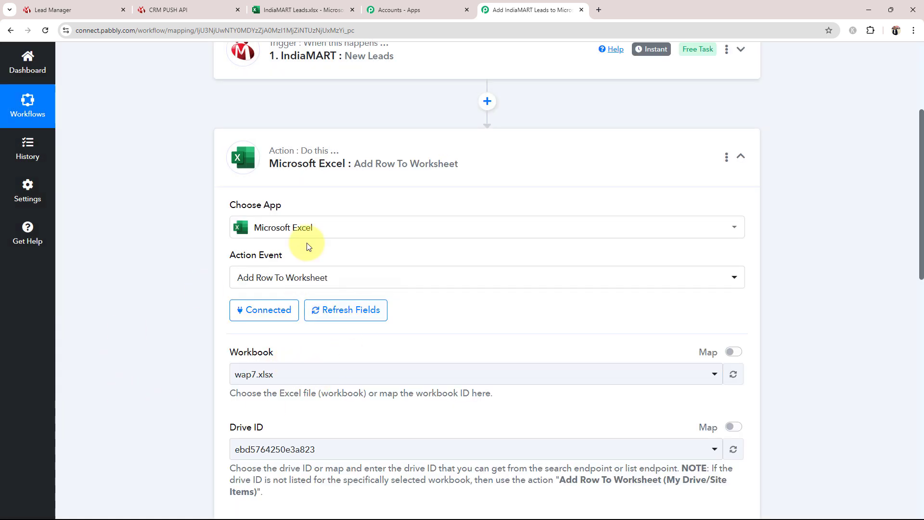
Compare the Workbook field with the IndiaMART Leads spreadsheet, then open the workbook list.
scroll(178, 336, "down", 3)
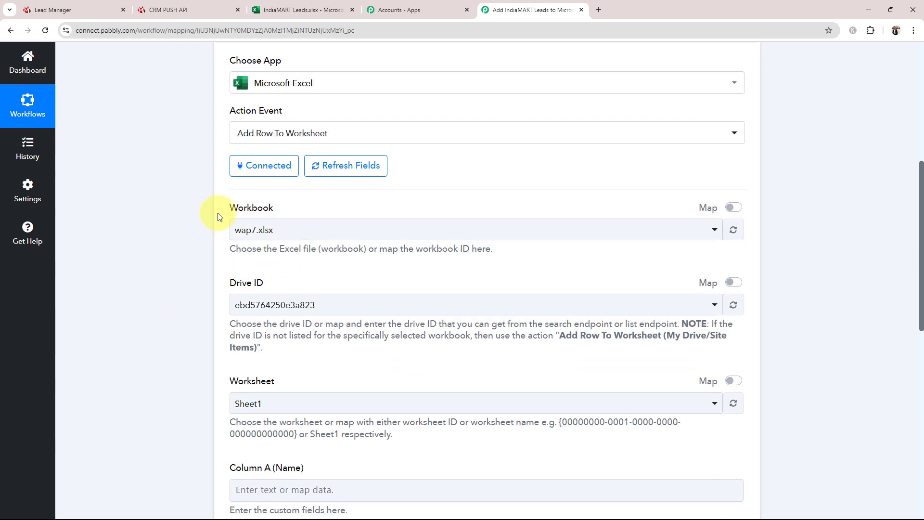
double_click(260, 207)
left_click(176, 276)
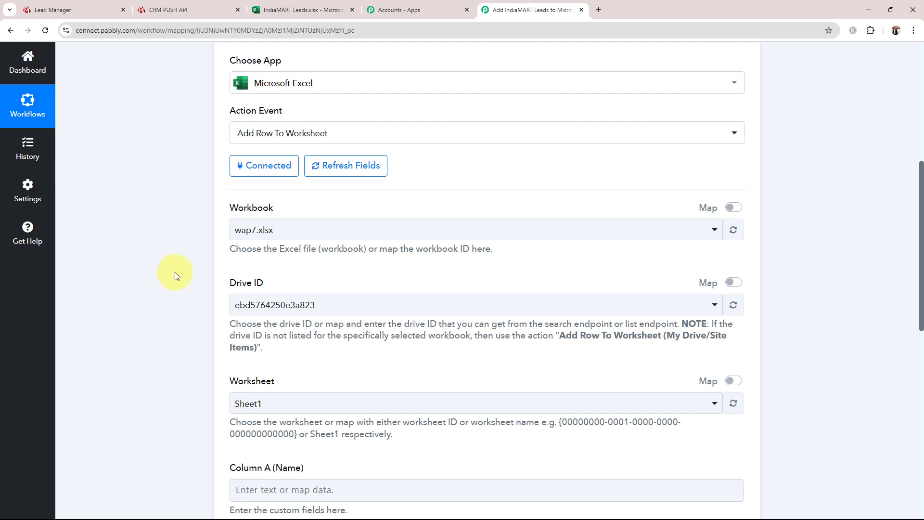
left_click(302, 9)
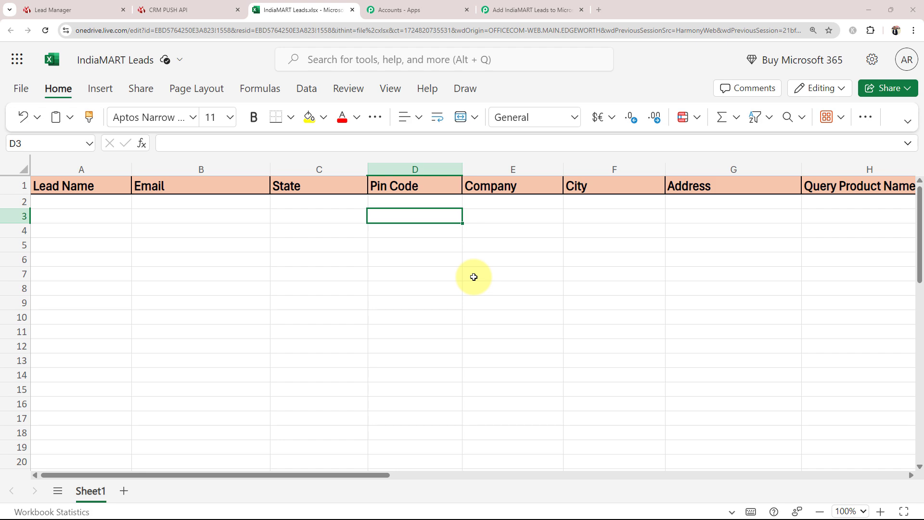
left_click(510, 9)
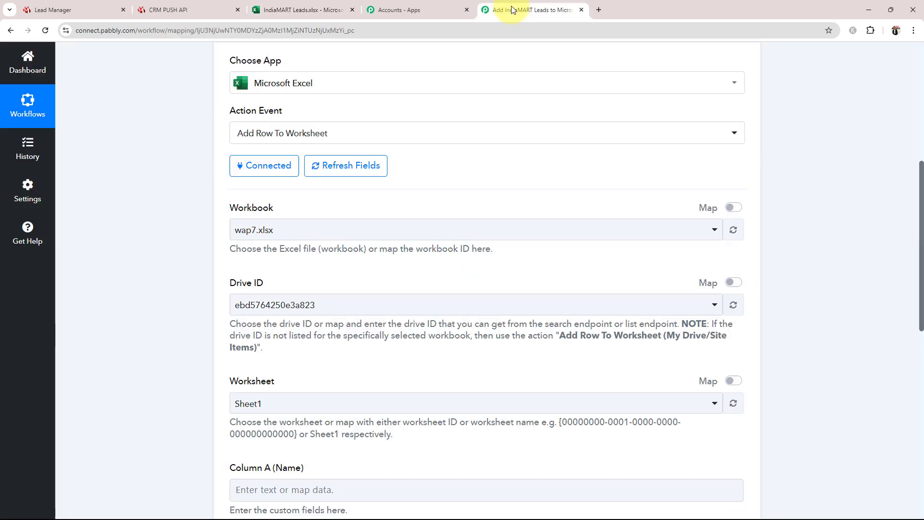
left_click(284, 231)
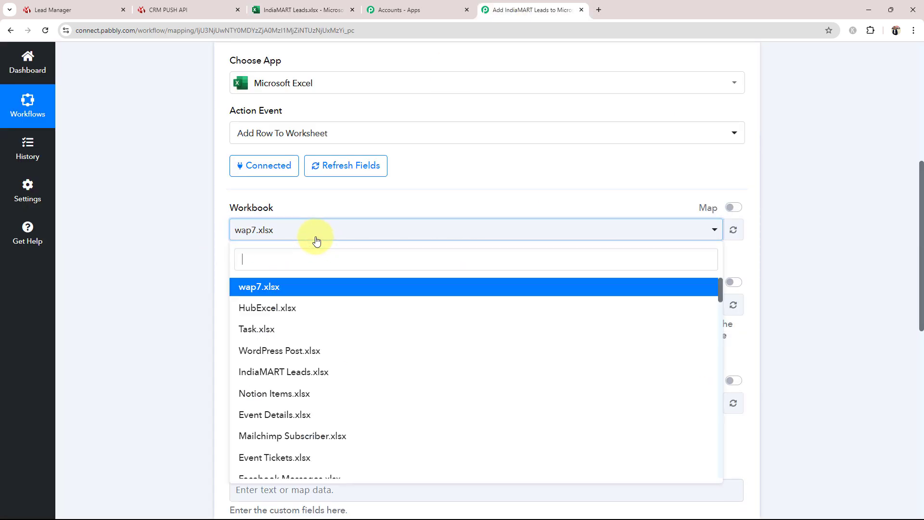
Select IndiaMART Leads.xlsx as the workbook and switch to that spreadsheet in Excel Online.
left_click(293, 372)
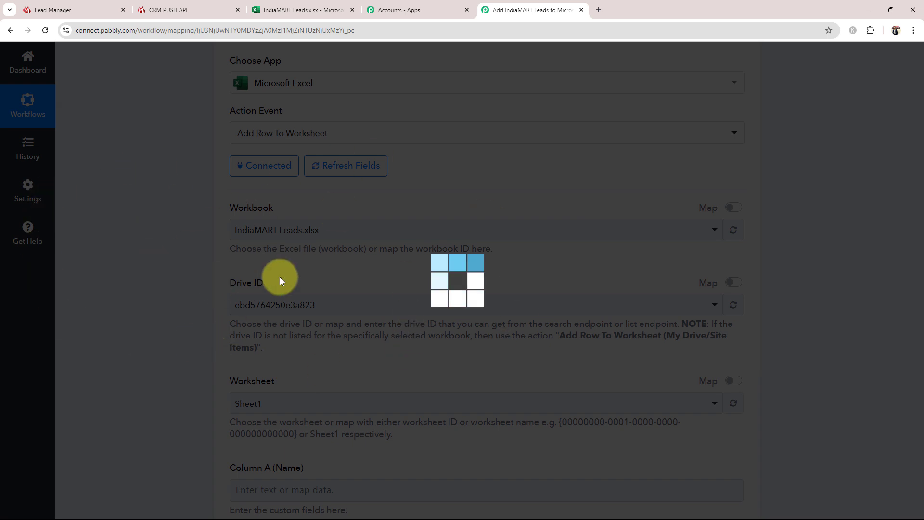
left_click(295, 6)
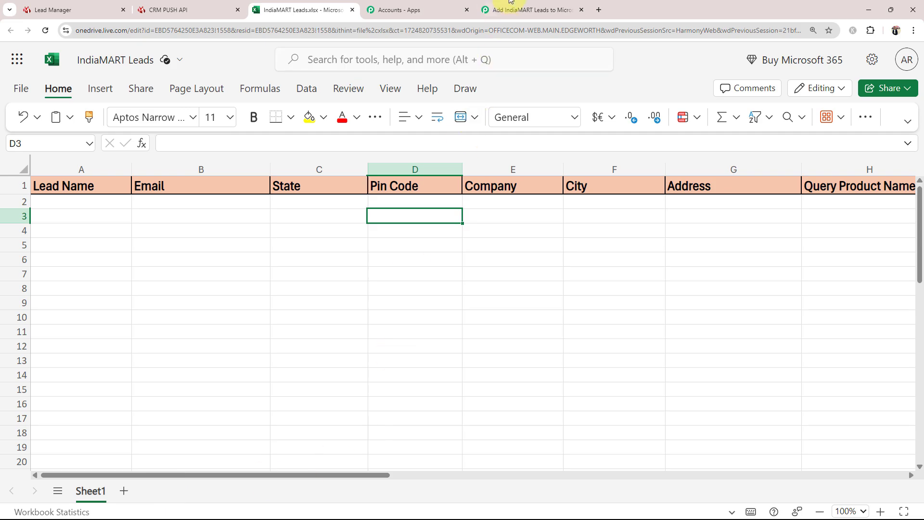
Check the IndiaMART Leads column headers A–I, such as Email and State, then return to Pabbly.
left_click(529, 9)
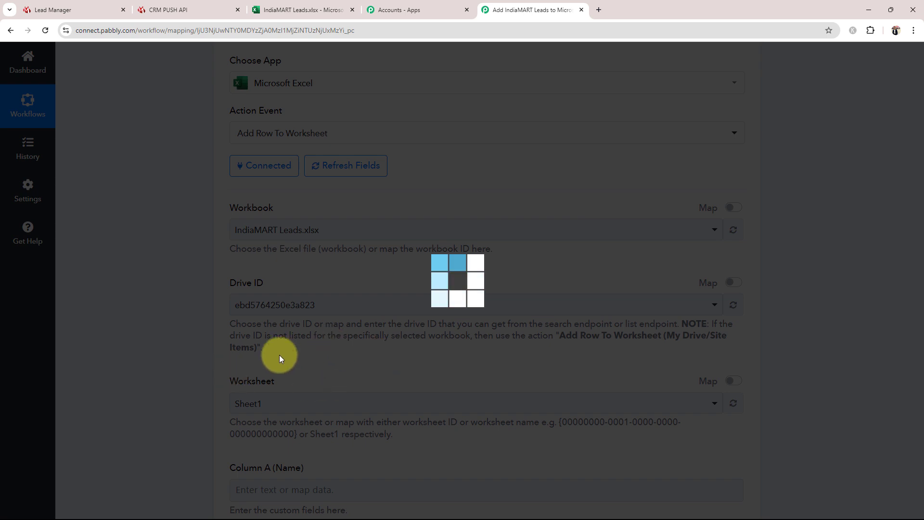
left_click(289, 10)
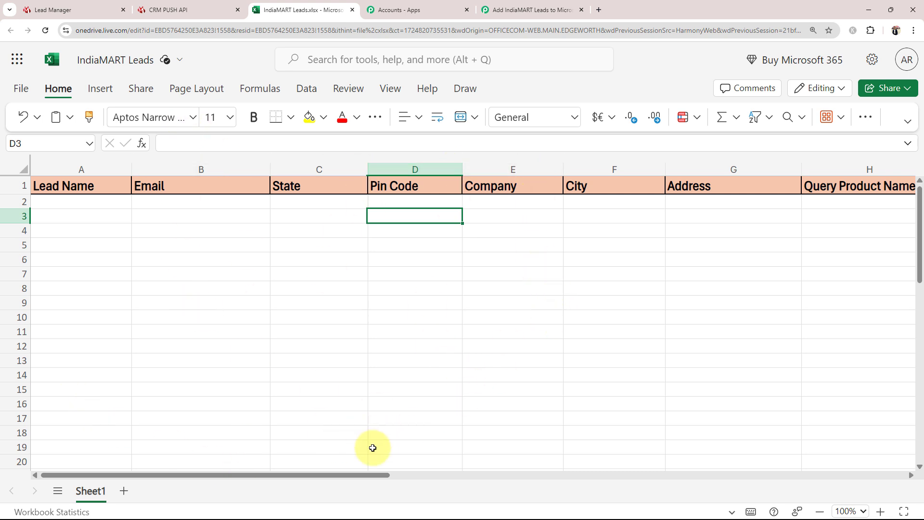
left_click_drag(357, 475, 287, 465)
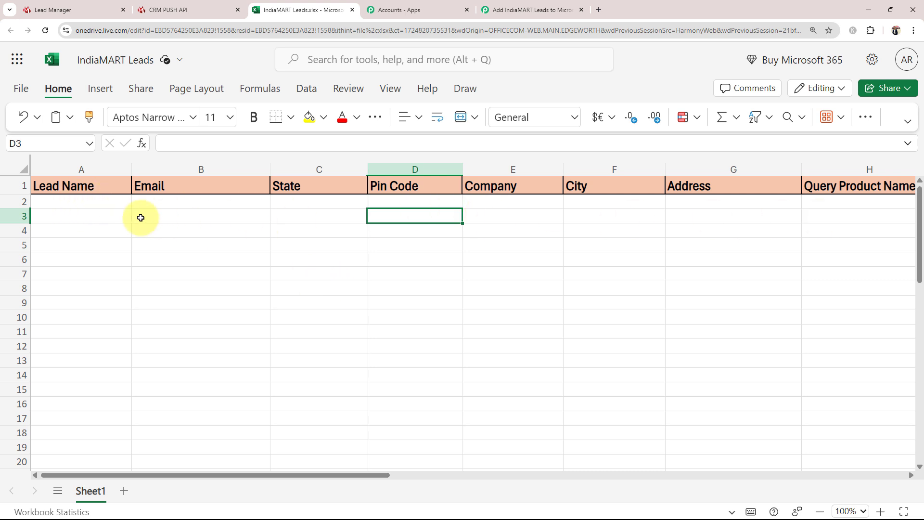
left_click(168, 202)
left_click(319, 209)
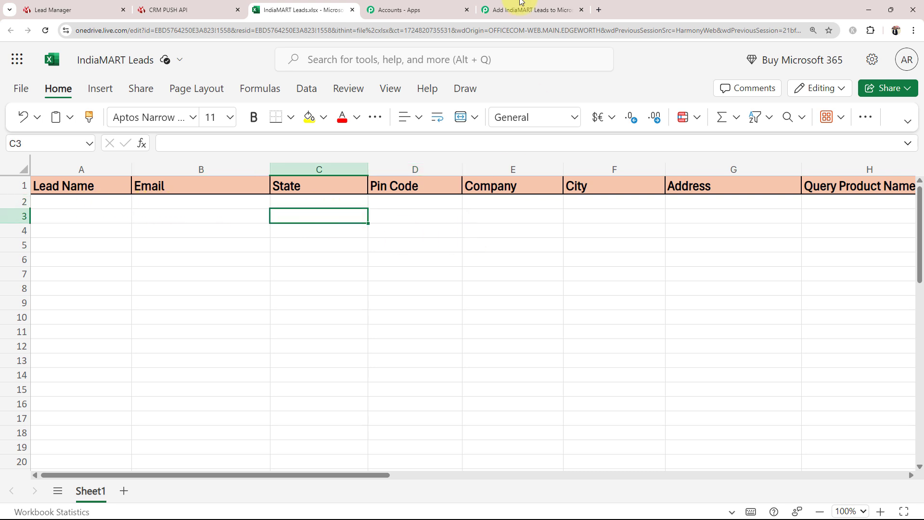
left_click(497, 9)
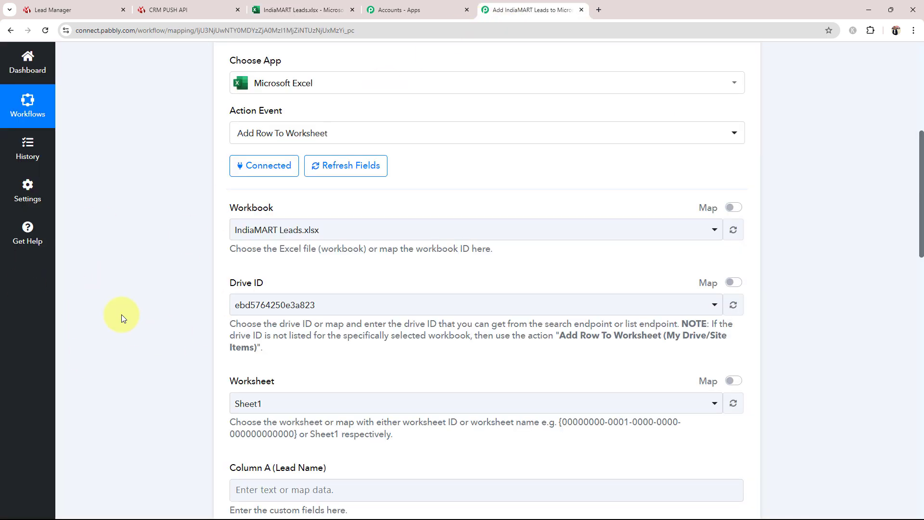
Keep the listed Drive ID and choose Sheet1 as the worksheet.
left_click(276, 302)
left_click(269, 367)
left_click(249, 407)
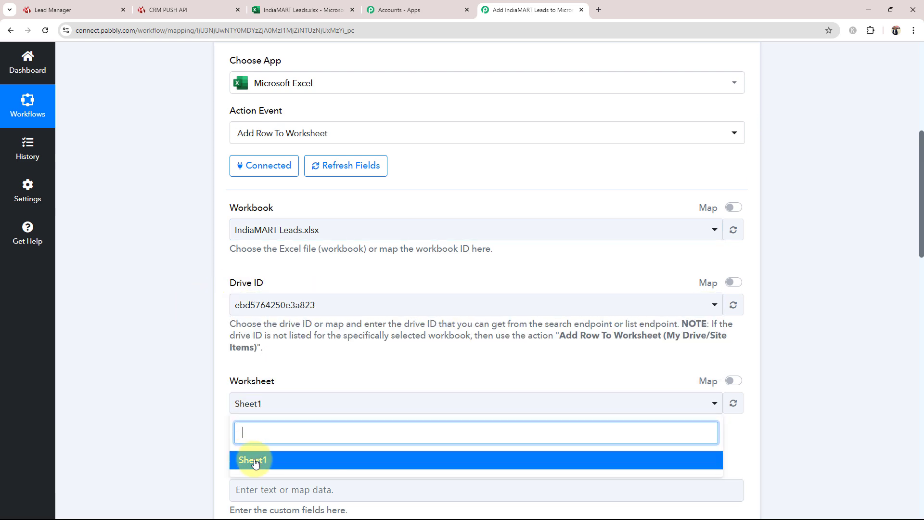
left_click(255, 463)
Scroll through the Column fields and bring up lead data for Column A (Lead Name).
scroll(179, 398, "down", 5)
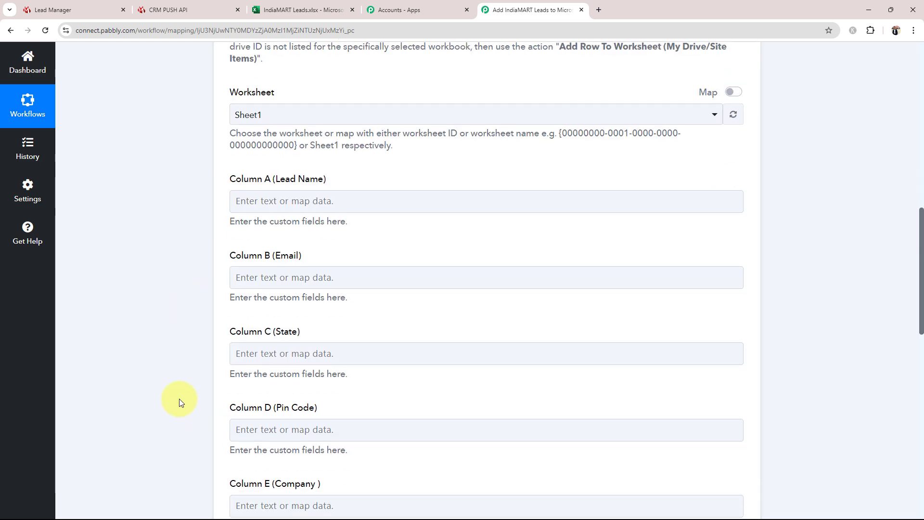
scroll(179, 398, "down", 10)
scroll(178, 398, "up", 7)
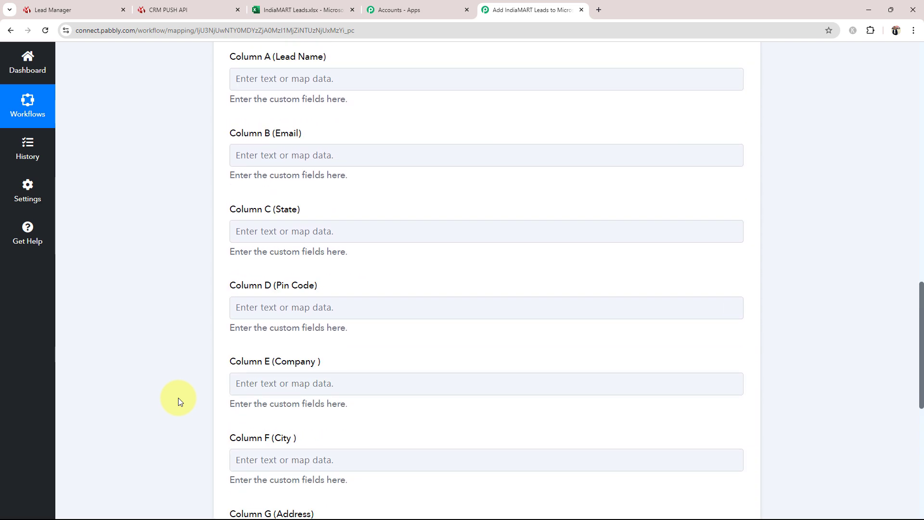
scroll(178, 398, "up", 5)
scroll(178, 397, "down", 4)
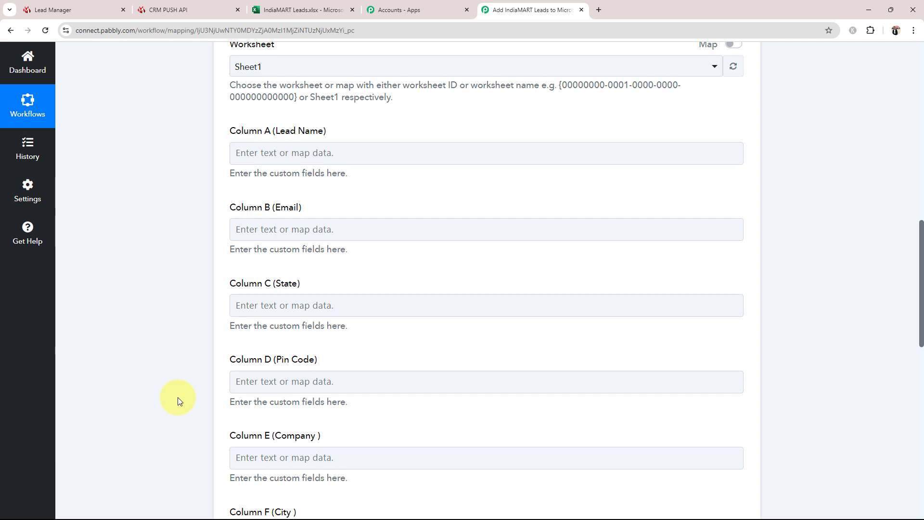
scroll(178, 397, "up", 12)
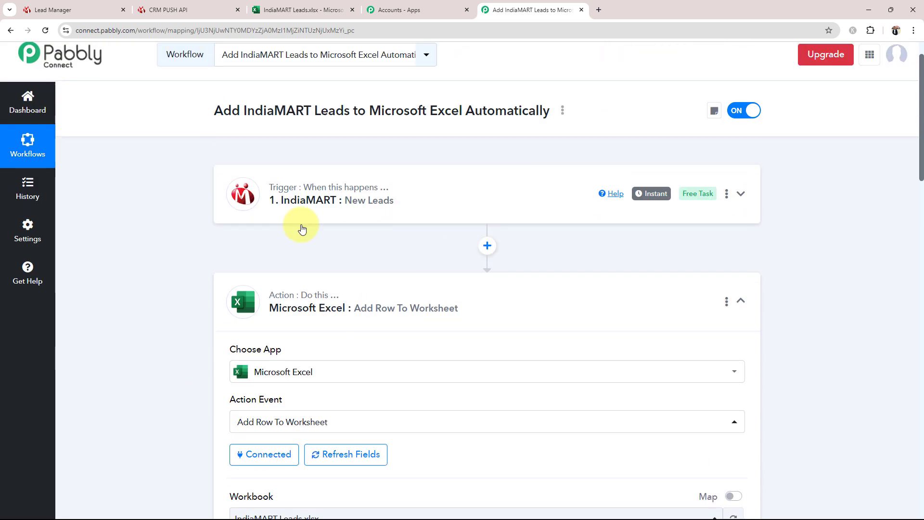
scroll(236, 318, "down", 9)
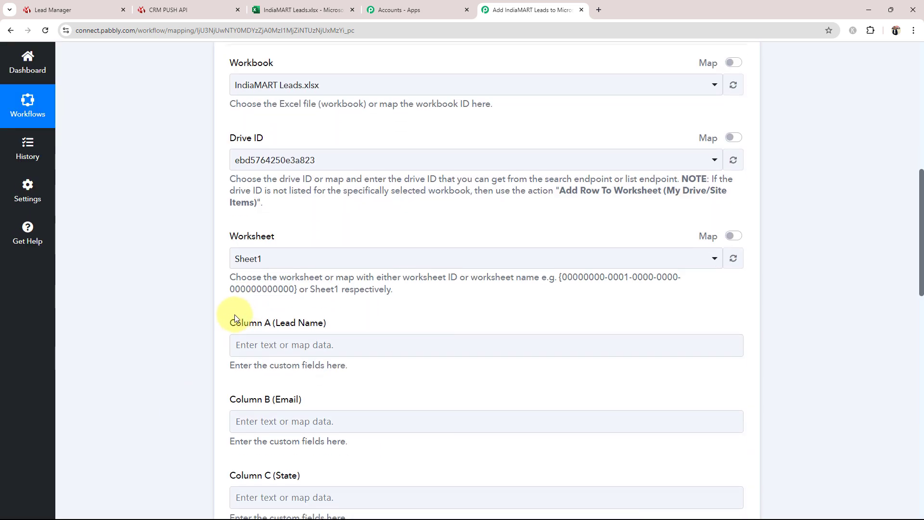
scroll(236, 319, "down", 2)
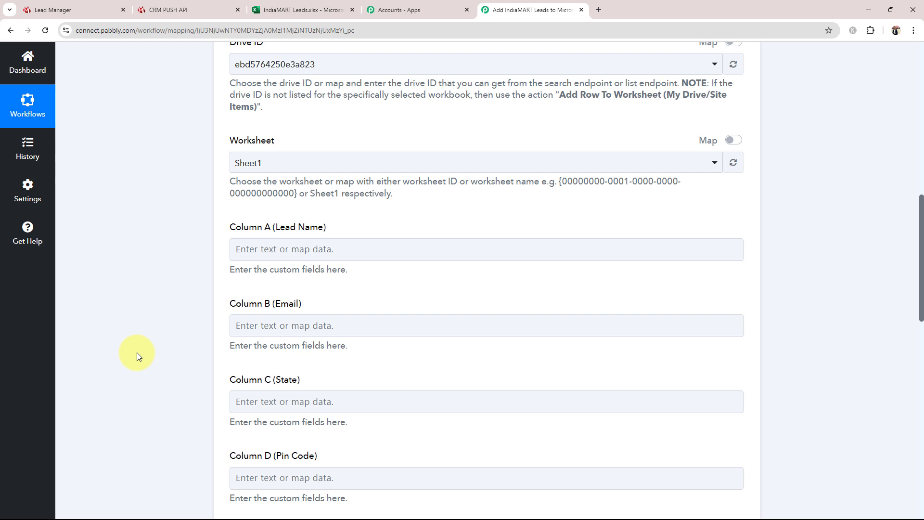
scroll(137, 352, "down", 2)
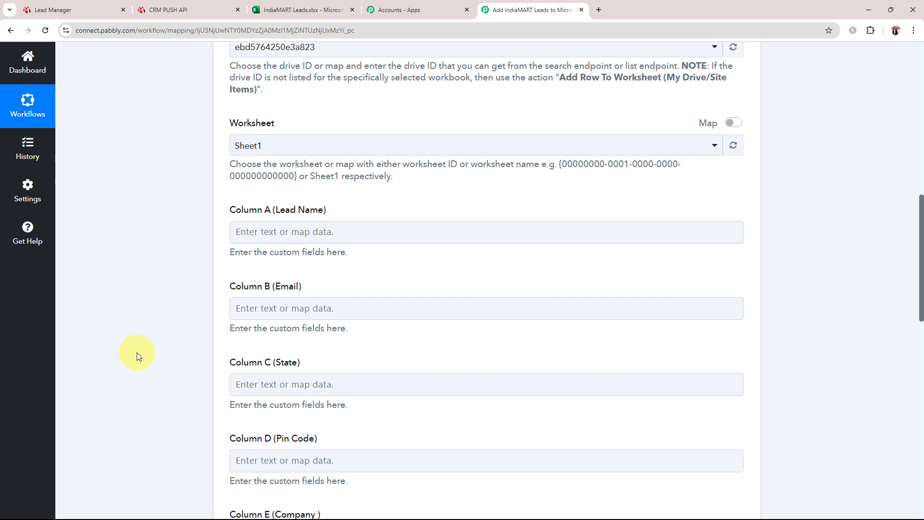
left_click(242, 152)
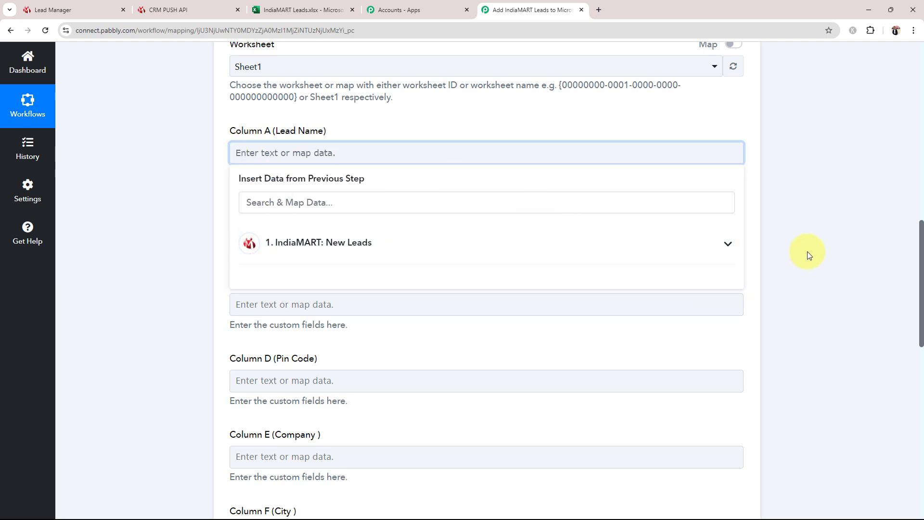
Map the lead's sender name to Column A and sender email to Column B.
left_click(699, 242)
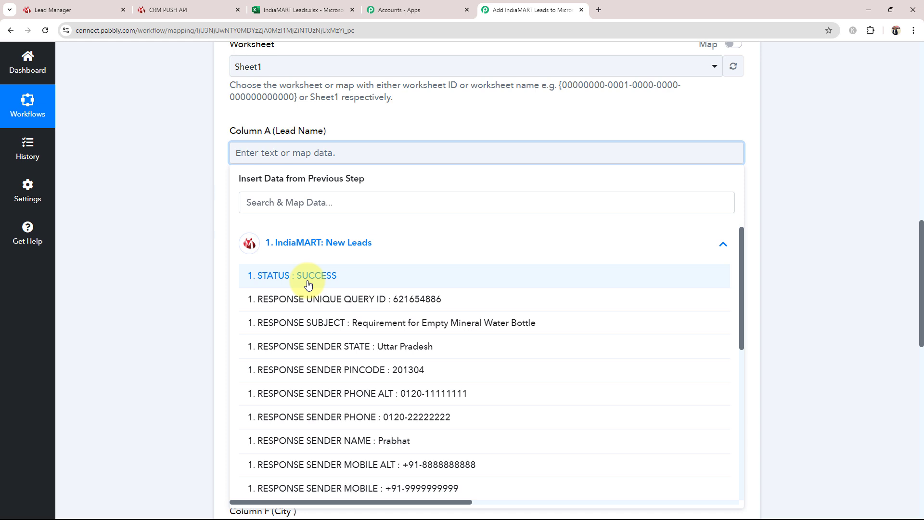
left_click(248, 439)
left_click(180, 234)
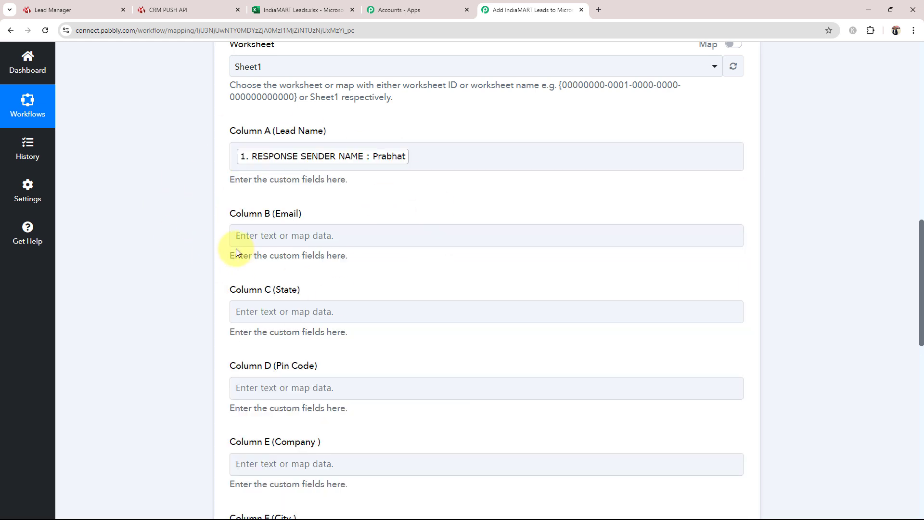
scroll(236, 248, "down", 1)
left_click(268, 187)
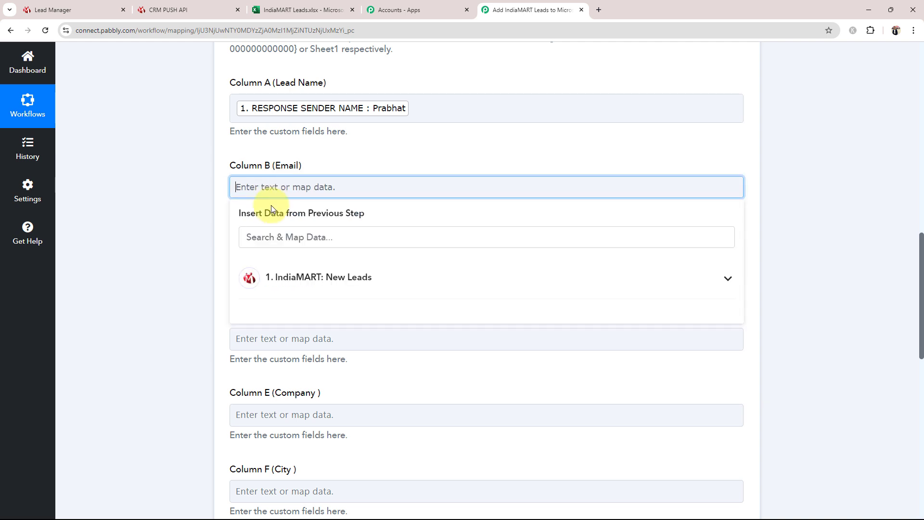
left_click(274, 242)
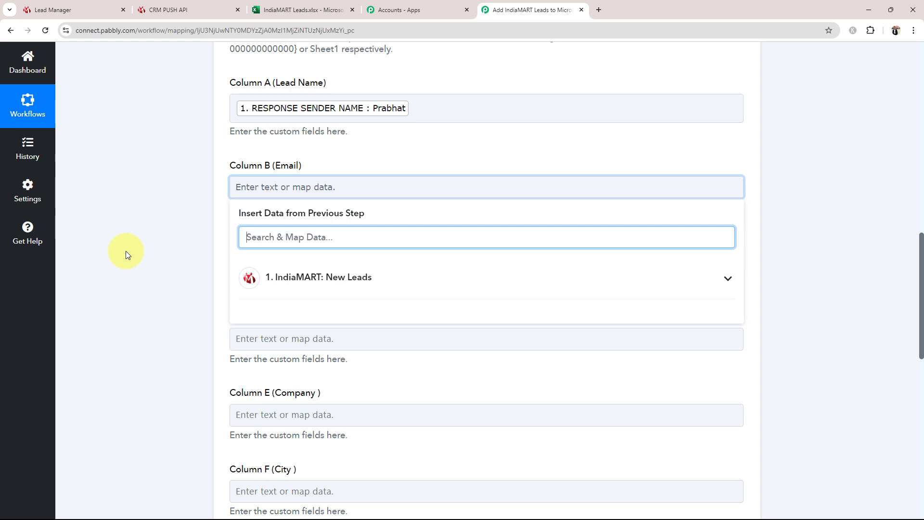
type("@")
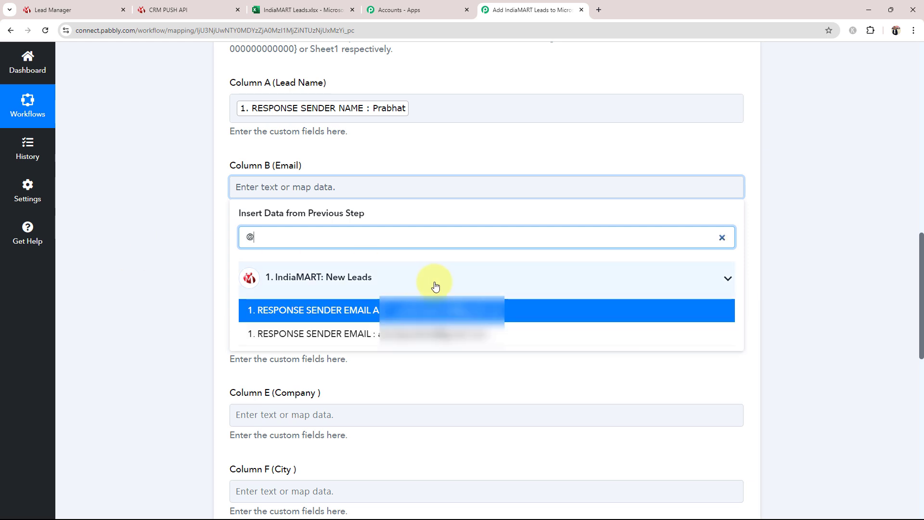
left_click(345, 335)
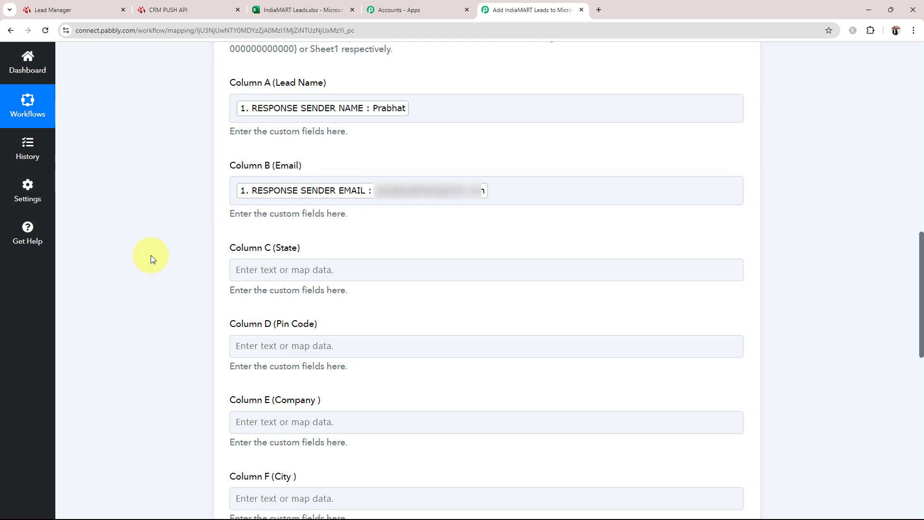
Map the sender state, pincode and company to Columns C, D and E.
left_click(248, 269)
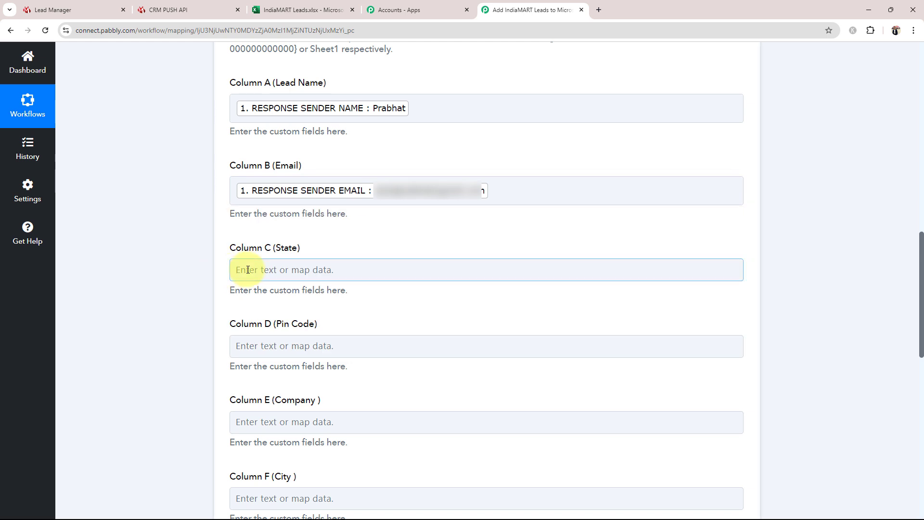
left_click(264, 322)
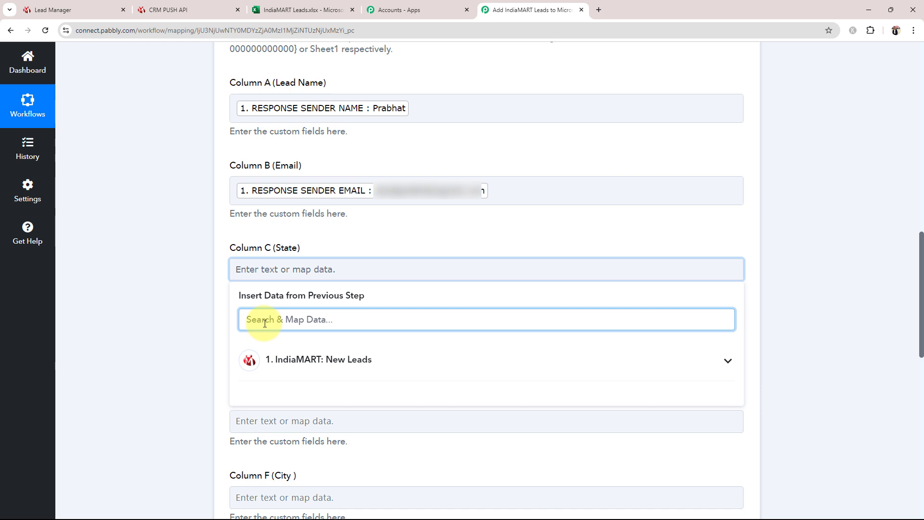
type("state")
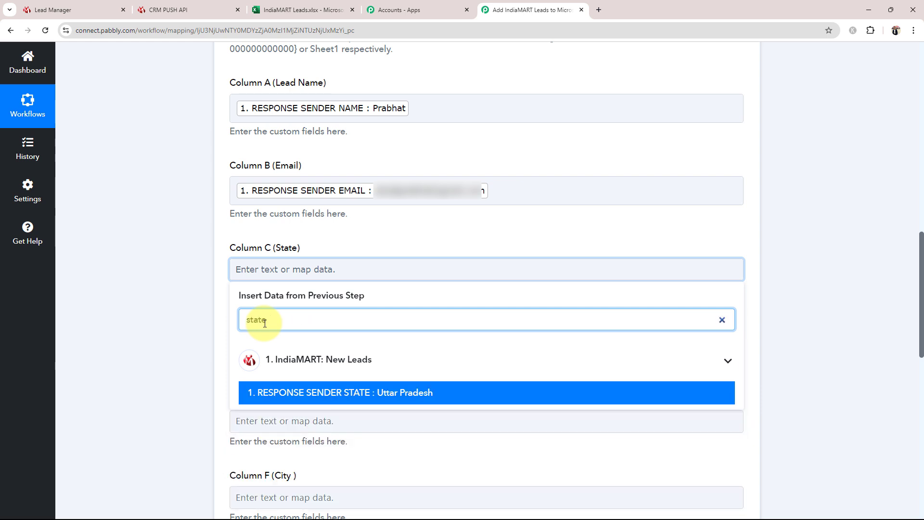
left_click(269, 393)
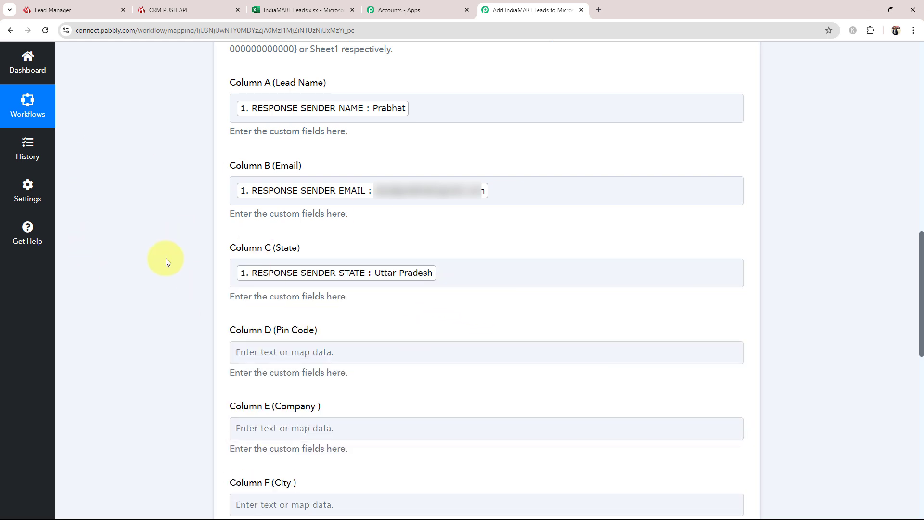
left_click(239, 351)
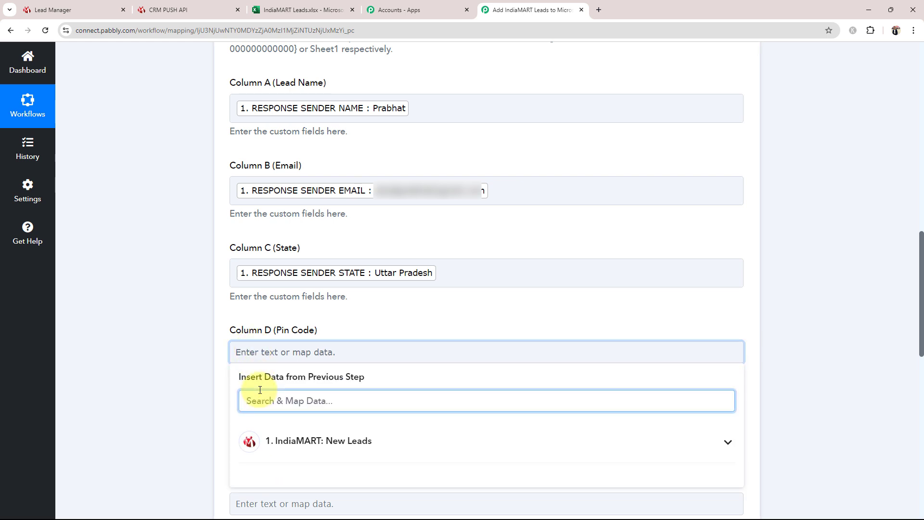
type("pin")
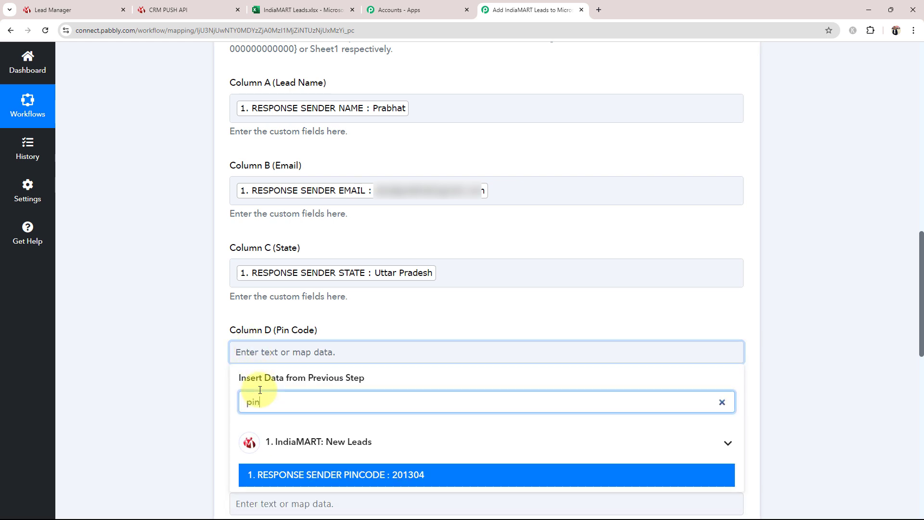
left_click(324, 476)
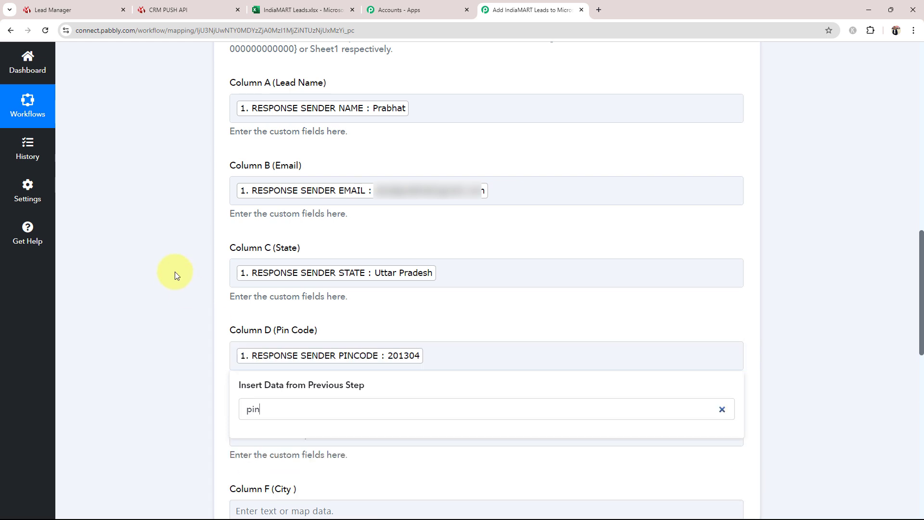
left_click(250, 434)
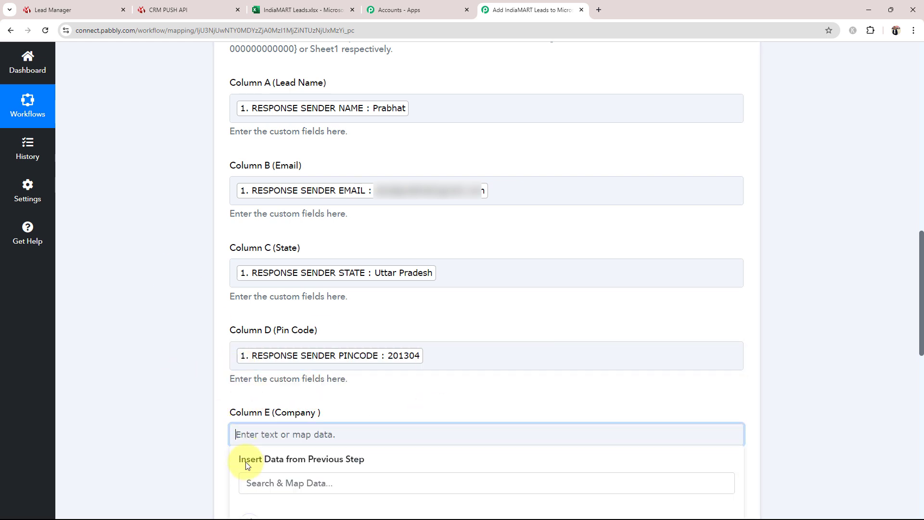
type("c")
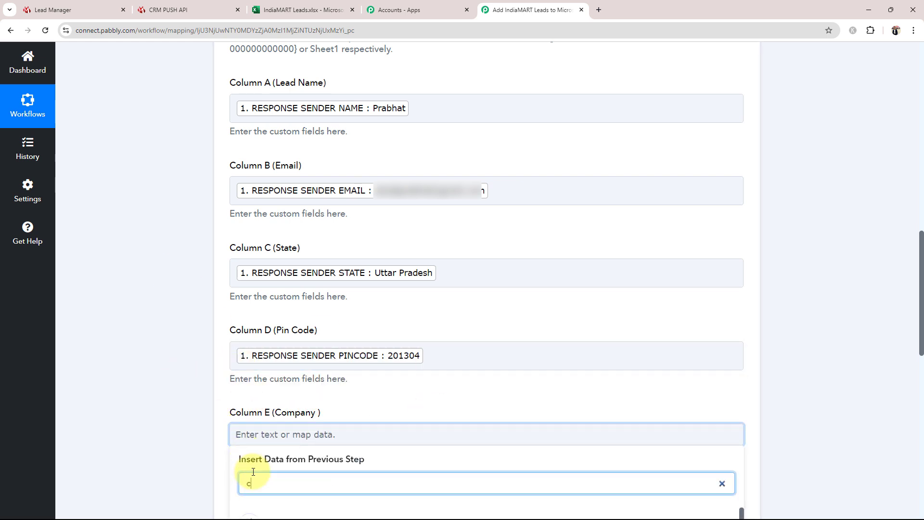
type("ompa")
scroll(233, 420, "down", 2)
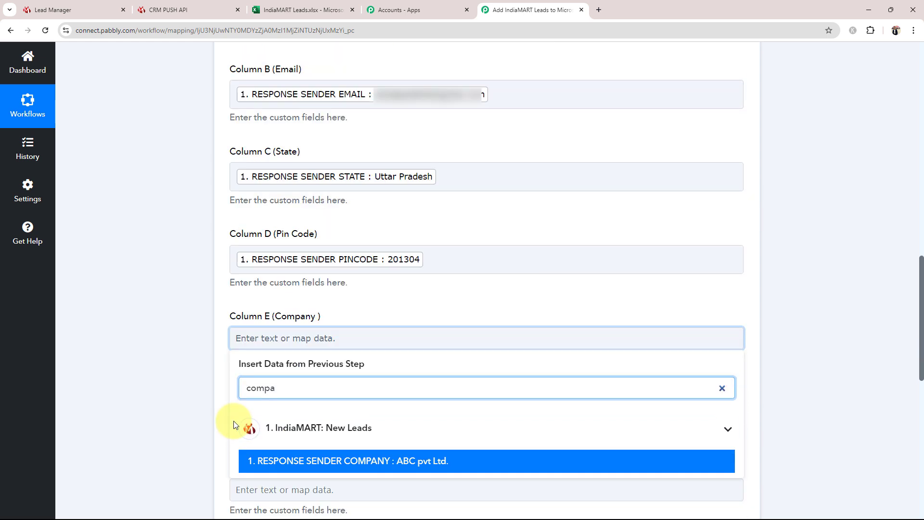
left_click(353, 461)
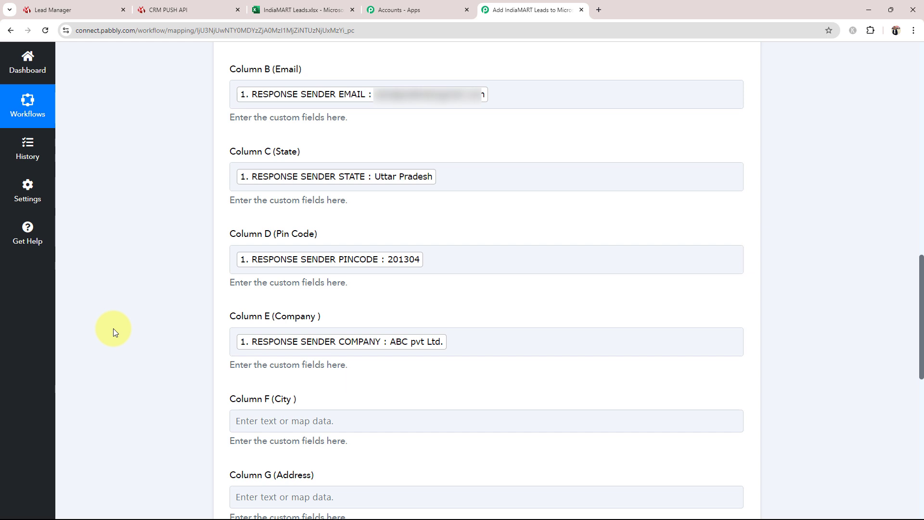
scroll(109, 318, "down", 5)
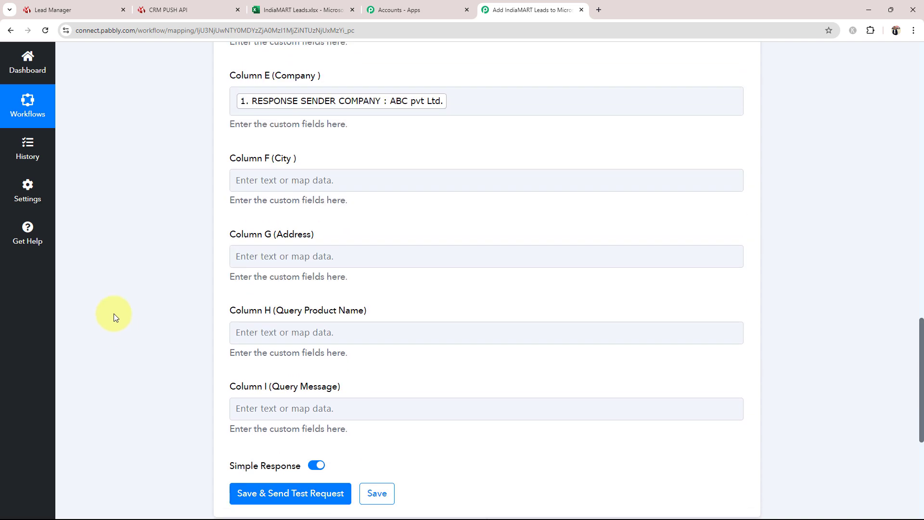
Map the lead's city into Column F.
left_click(274, 181)
left_click(281, 226)
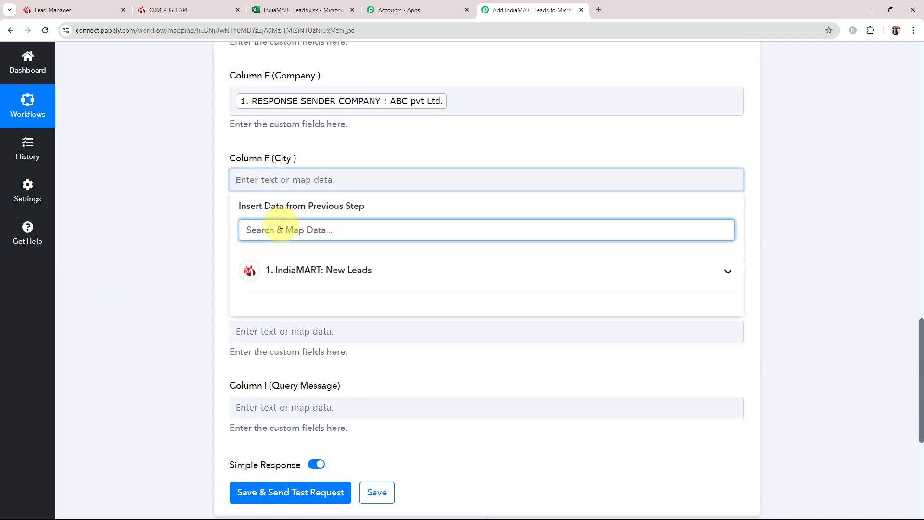
type("city")
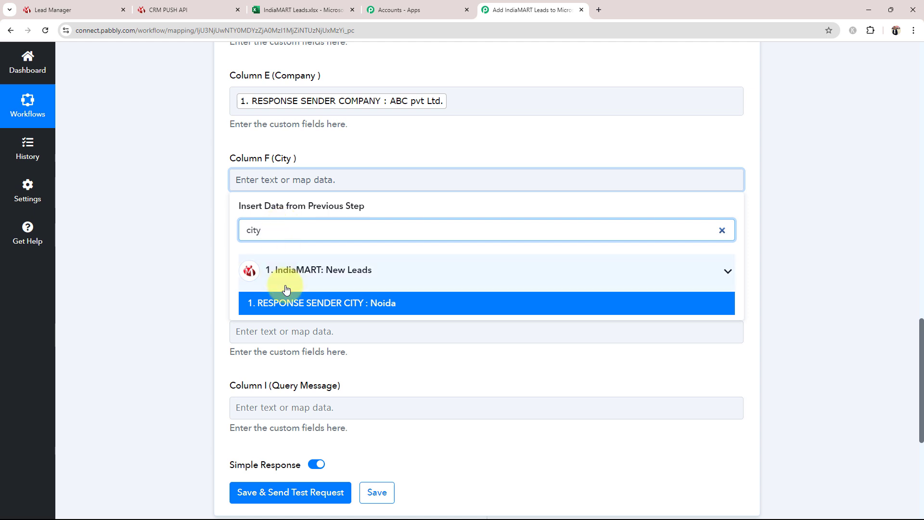
left_click(286, 294)
Map the lead's sender address into Column G.
left_click(125, 239)
left_click(268, 263)
left_click(267, 314)
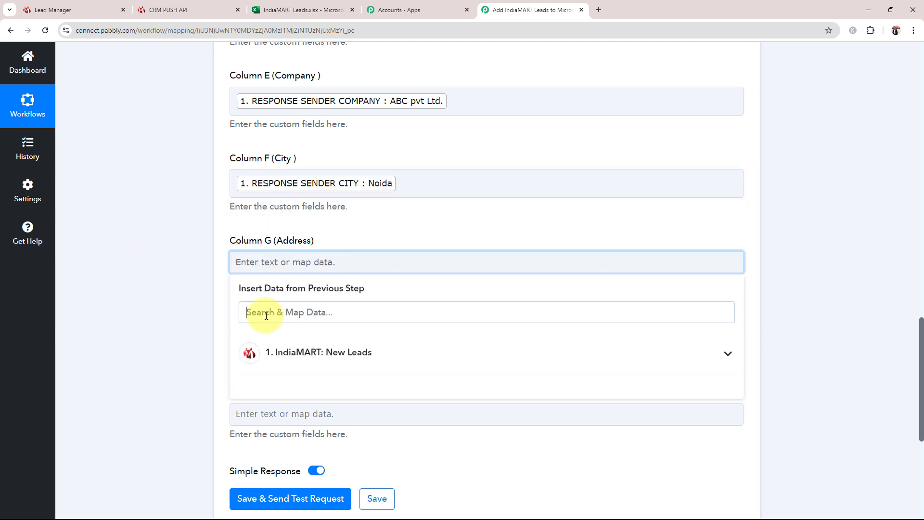
type("adddr")
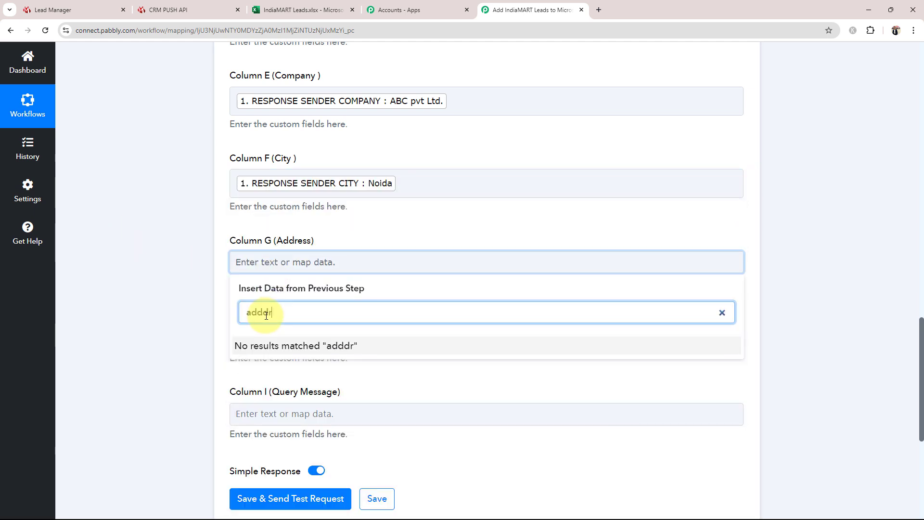
key("BackSpace")
key("BackSpace")
type("r")
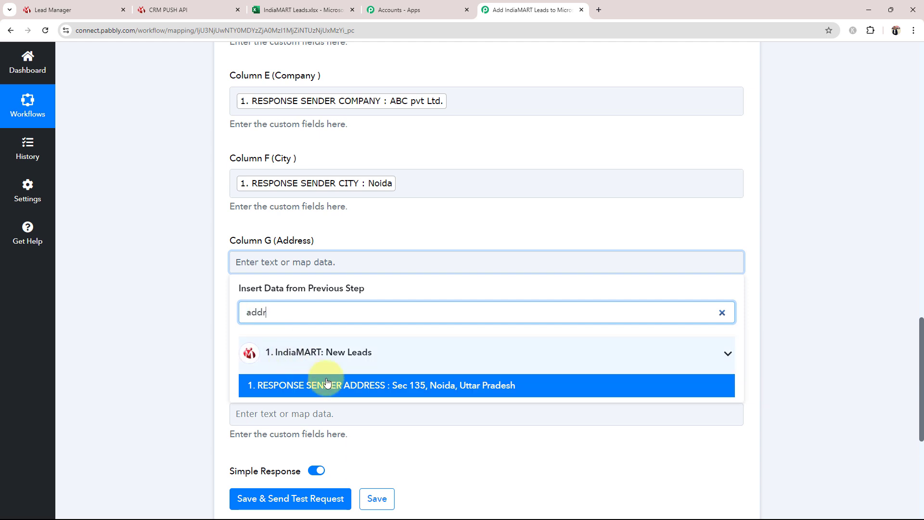
left_click(410, 389)
left_click(148, 318)
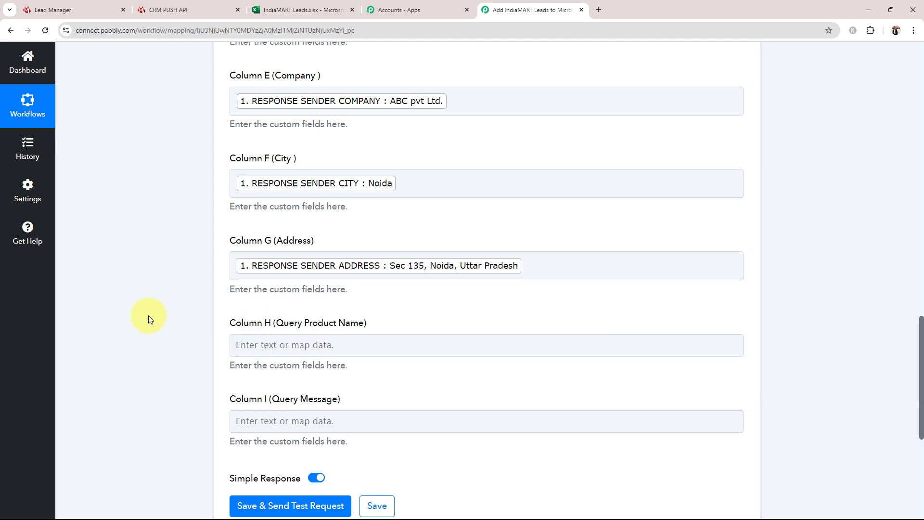
scroll(149, 318, "down", 3)
scroll(264, 213, "up", 2)
scroll(155, 221, "down", 2)
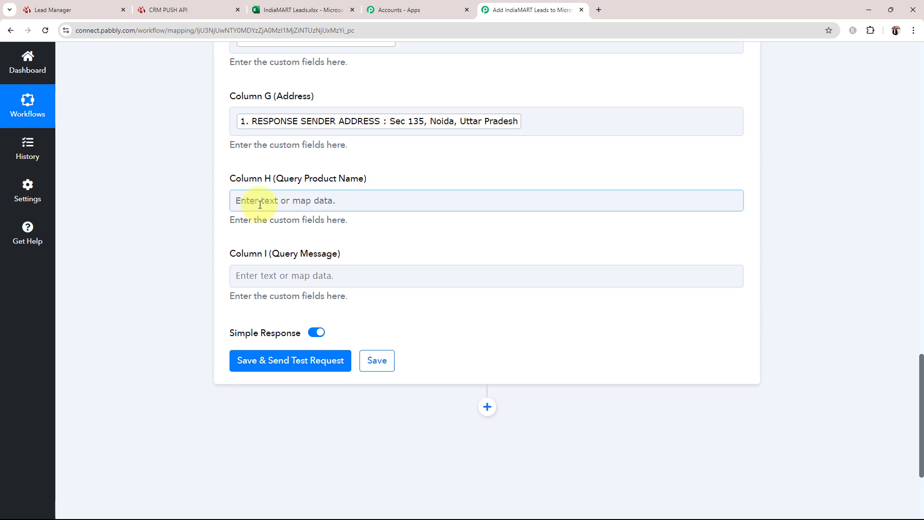
Map the query product name to Column H and query message to Column I.
left_click(252, 200)
left_click(297, 253)
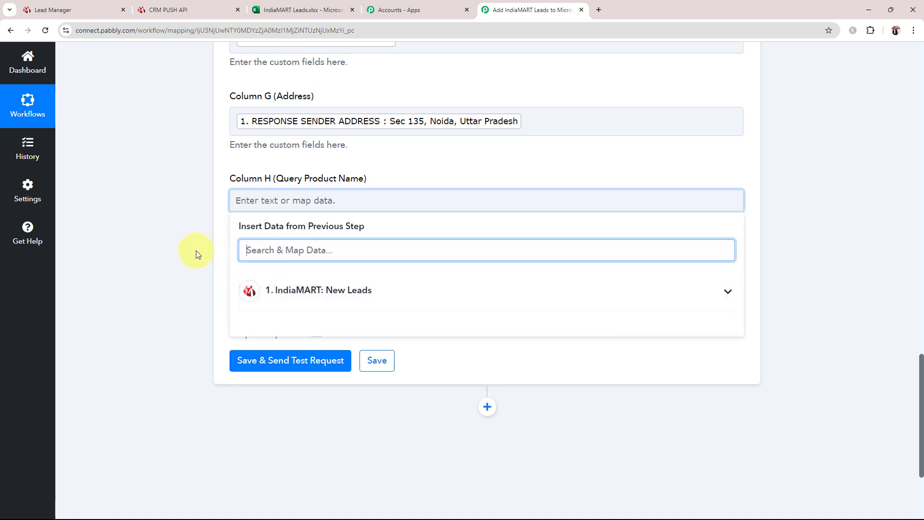
type("produ")
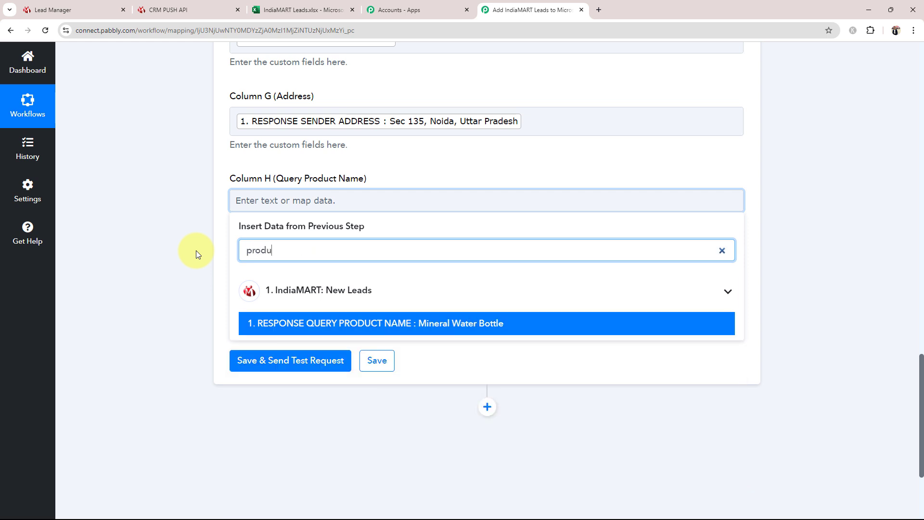
left_click(388, 324)
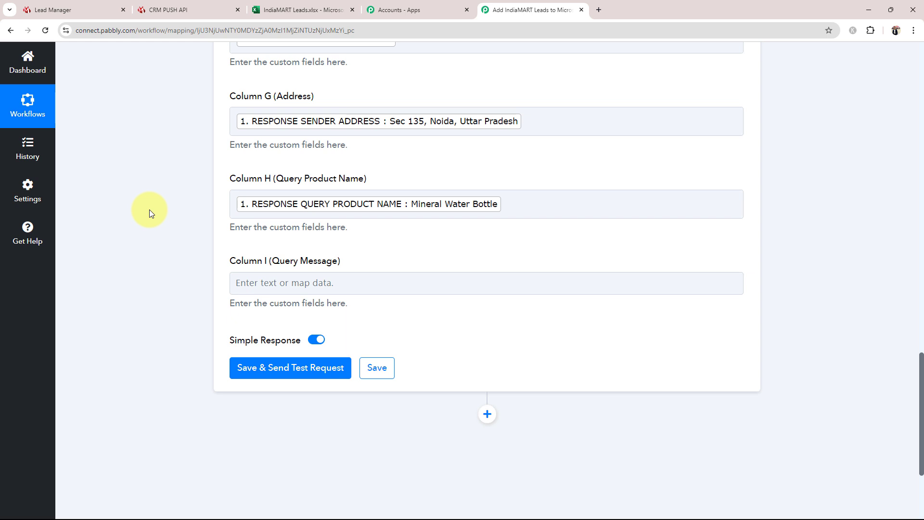
left_click(280, 284)
left_click(267, 322)
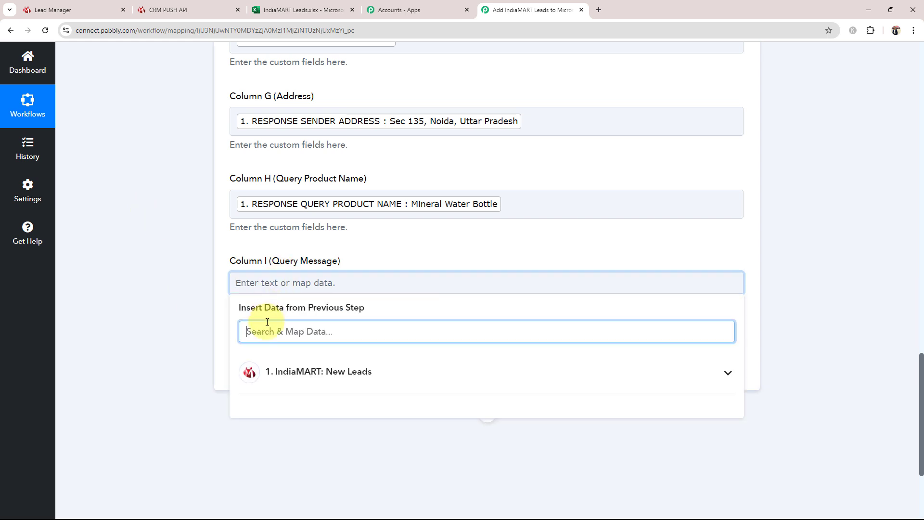
type("messa")
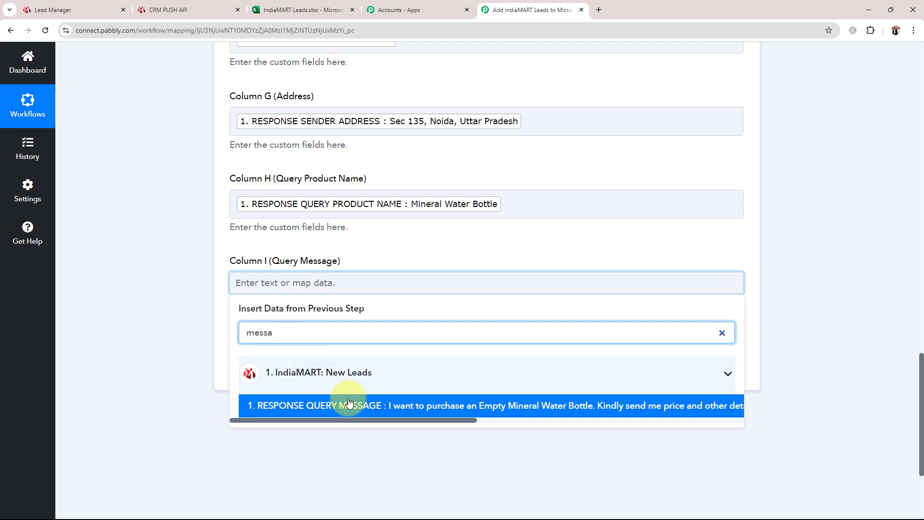
left_click(320, 405)
left_click(171, 336)
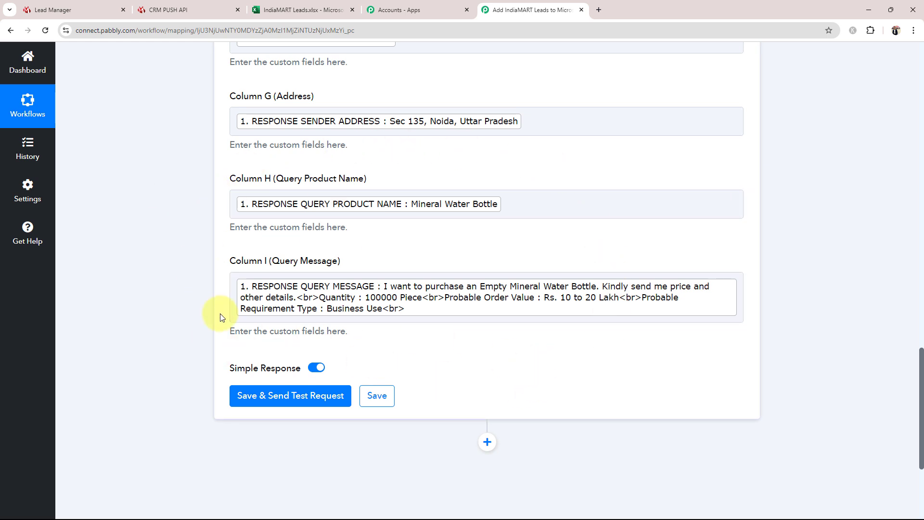
left_click(267, 296)
scroll(267, 296, "up", 3)
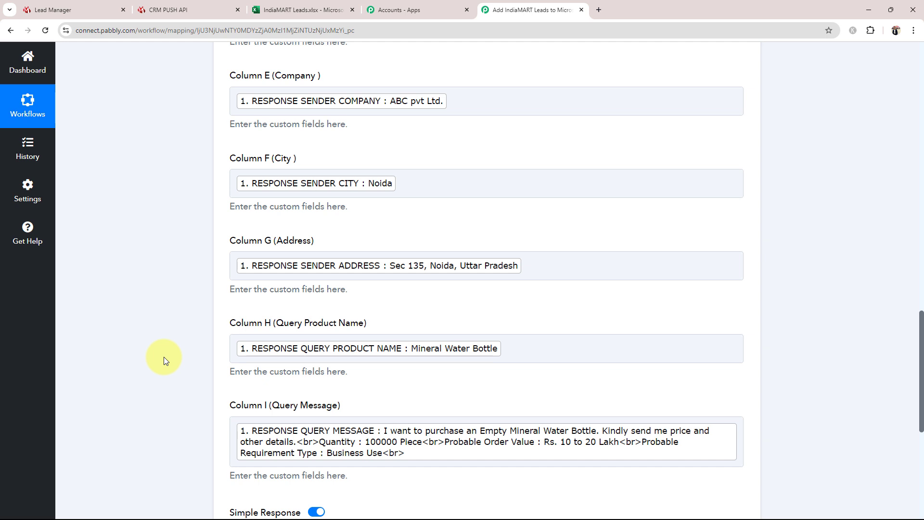
left_click(509, 349)
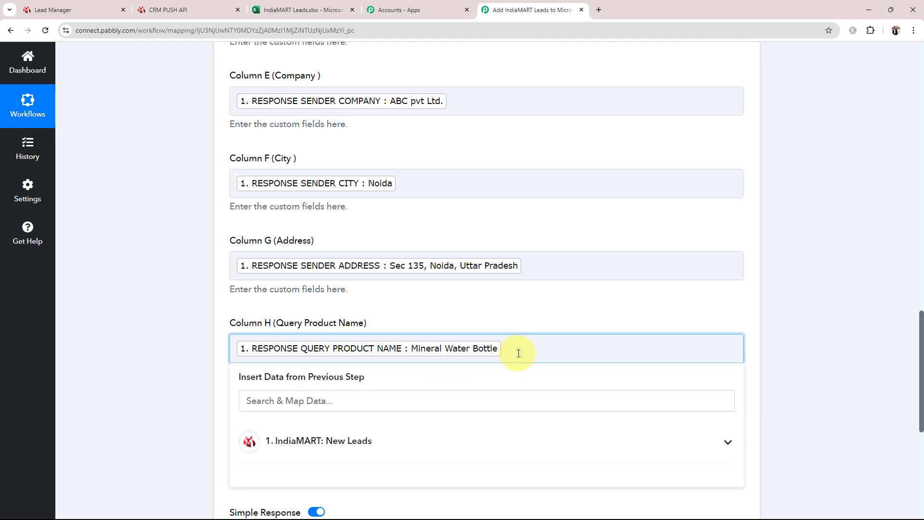
type("minera")
key("BackSpace")
key("BackSpace")
key("BackSpace")
key("BackSpace")
key("BackSpace")
key("BackSpace")
left_click(171, 397)
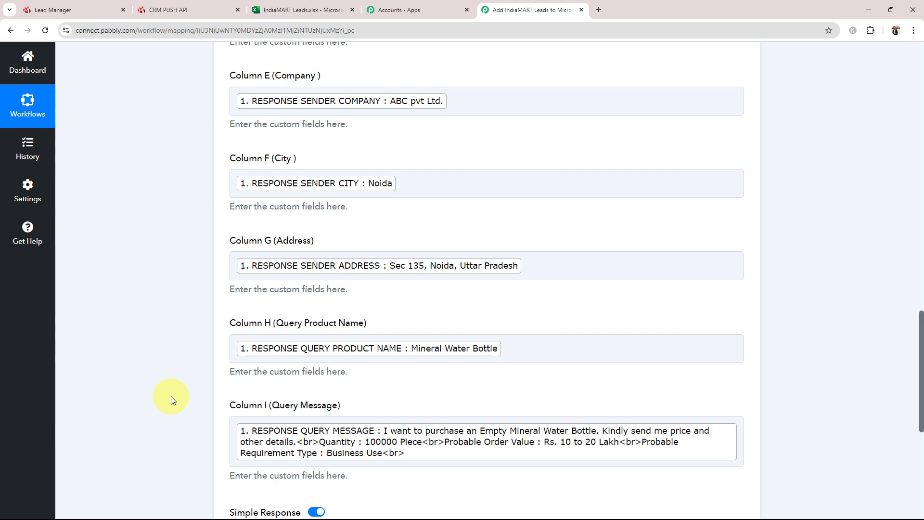
scroll(170, 394, "down", 3)
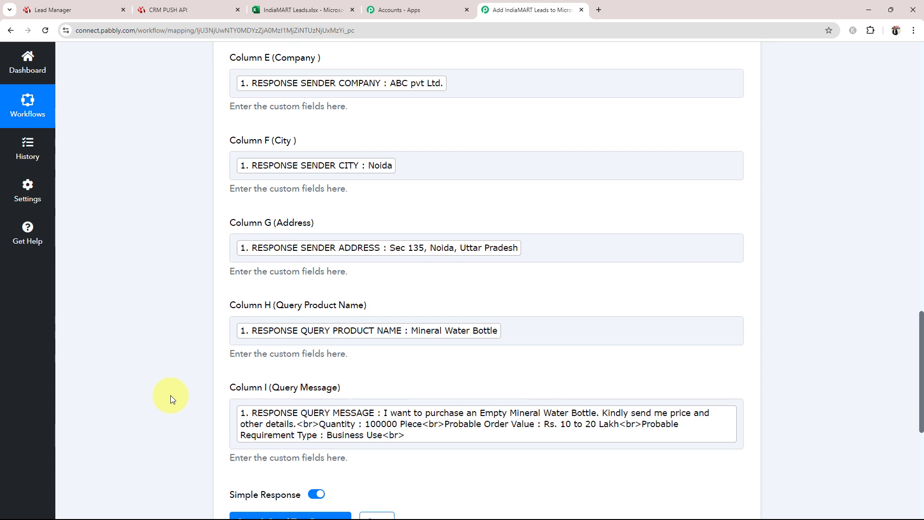
Save the mapping, send a test request, and check the new row in the IndiaMART Leads sheet.
left_click(243, 400)
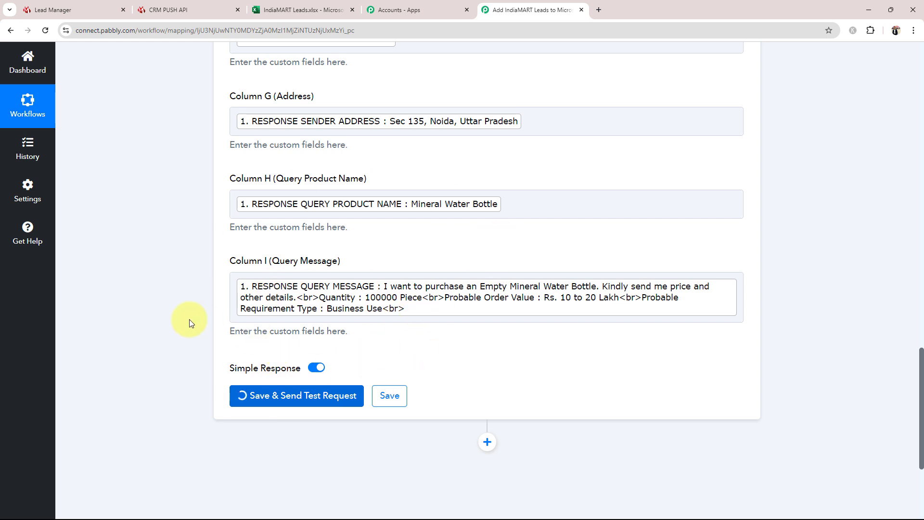
scroll(188, 321, "down", 4)
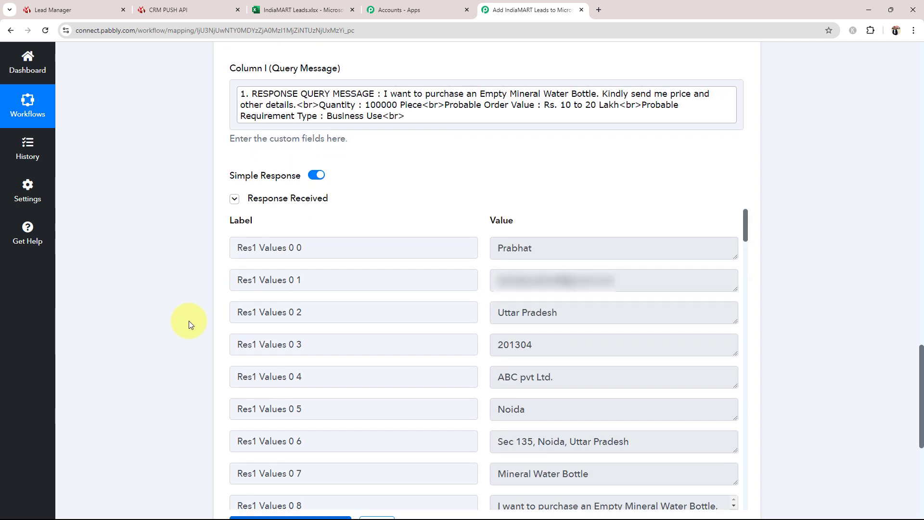
scroll(189, 321, "up", 5)
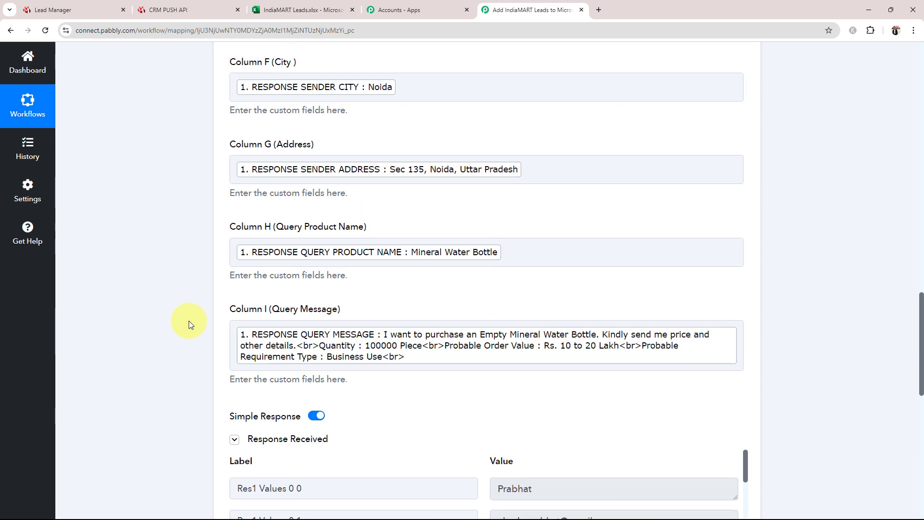
left_click(284, 9)
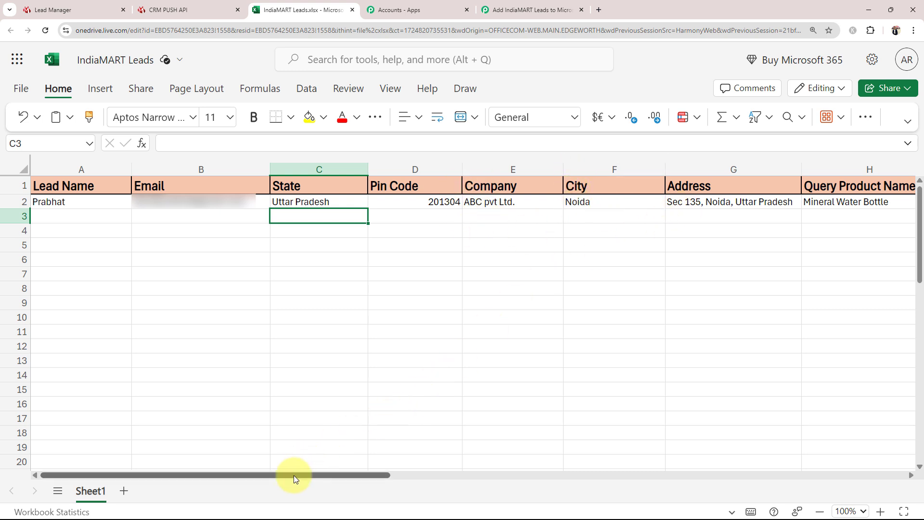
Apply Wrap Text to the query message in cell I2, then return to the Pabbly workflow.
left_click_drag(295, 477, 522, 471)
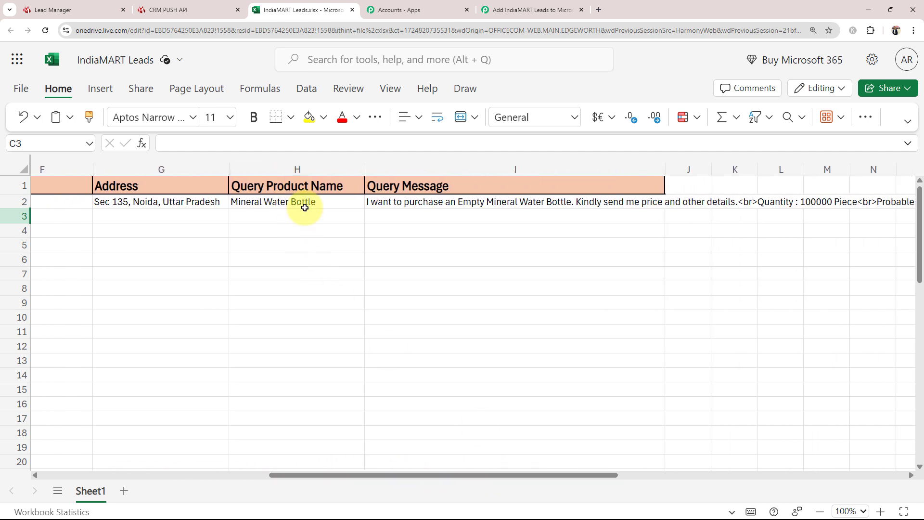
left_click(482, 206)
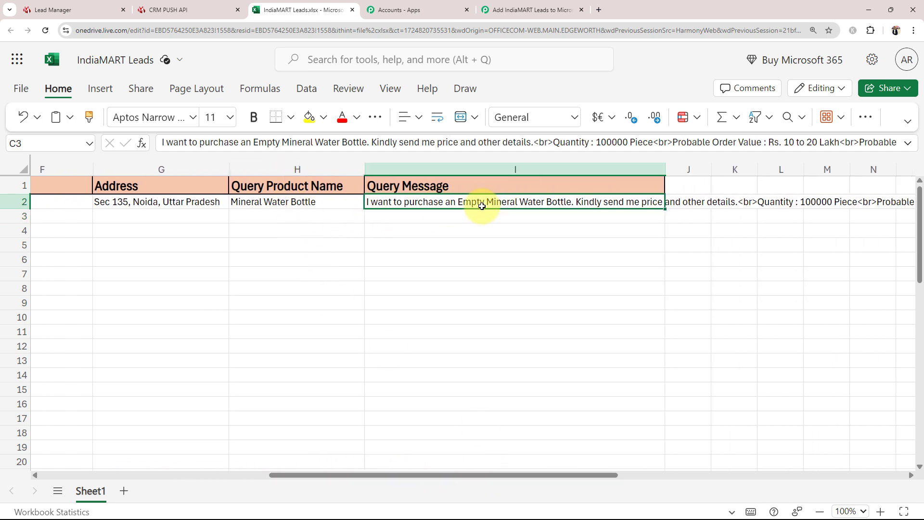
left_click(436, 117)
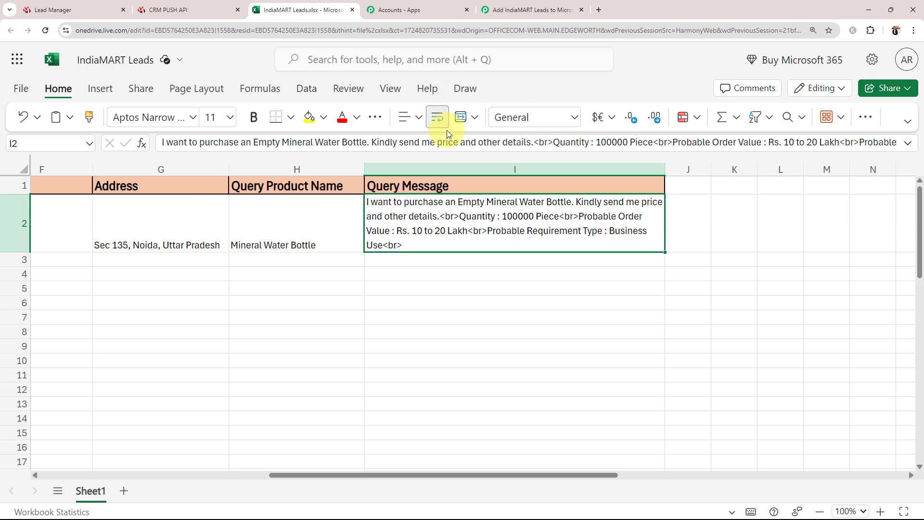
left_click(418, 317)
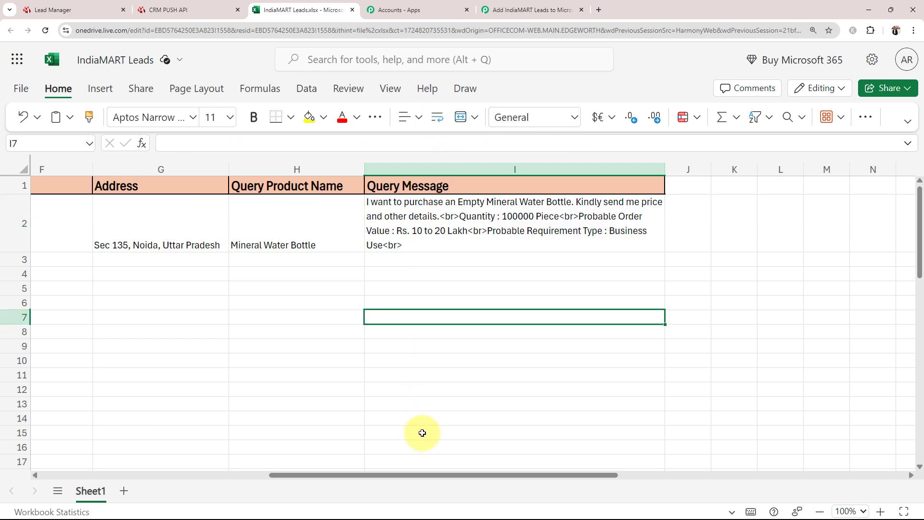
left_click_drag(424, 475, 295, 443)
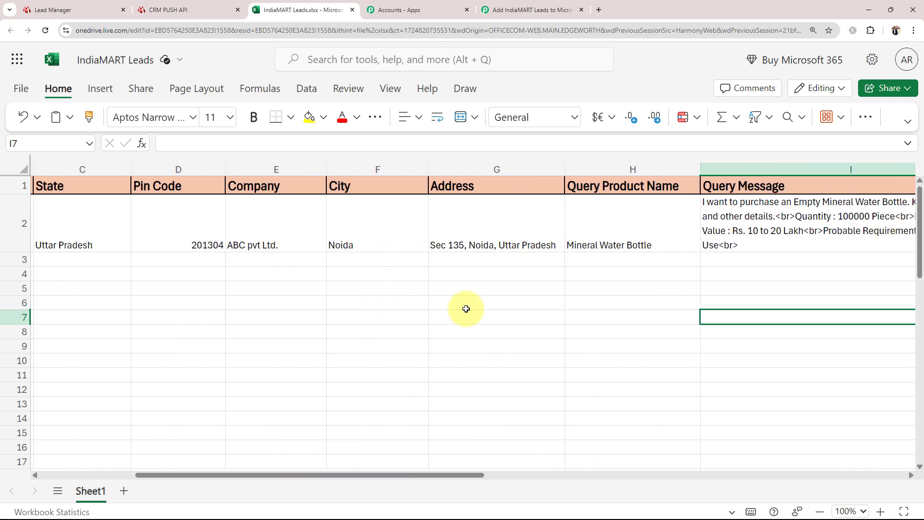
left_click(521, 9)
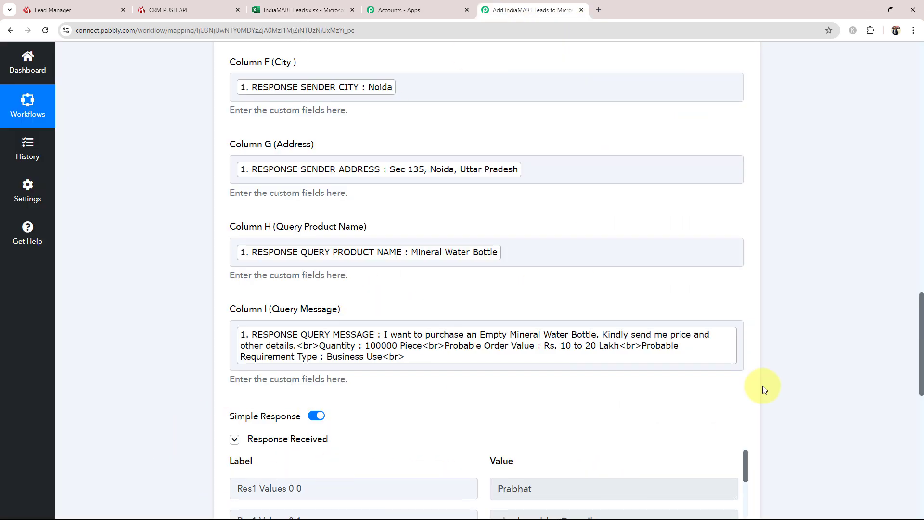
Collapse the Microsoft Excel action so both workflow steps appear collapsed, with a glance at the spreadsheet.
left_click_drag(922, 379, 914, 9)
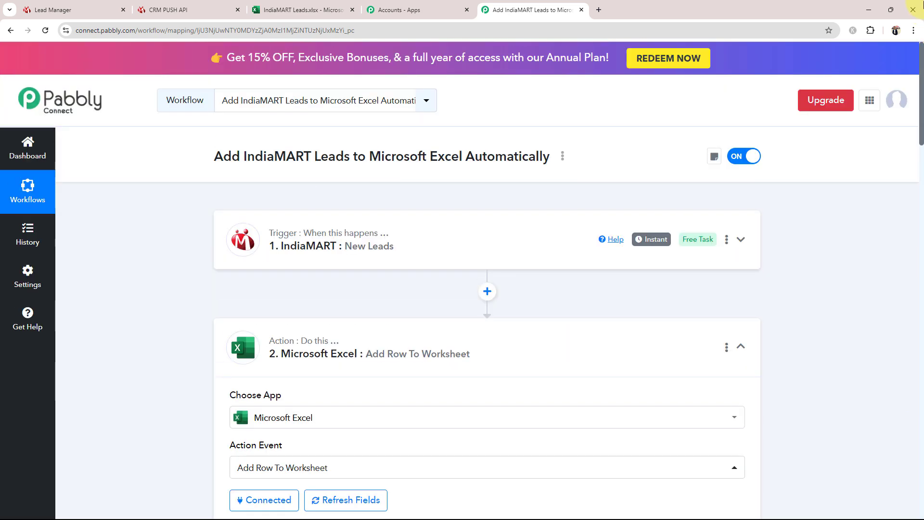
left_click(419, 356)
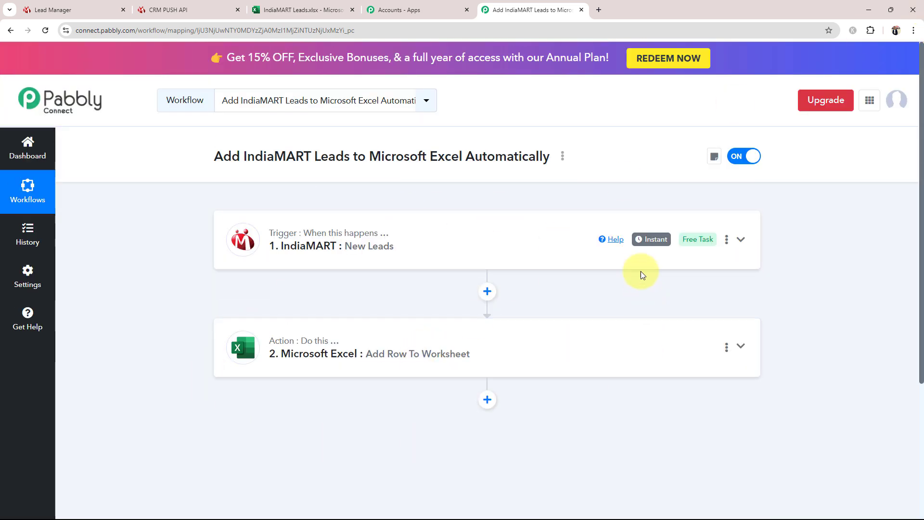
mouse_move(646, 246)
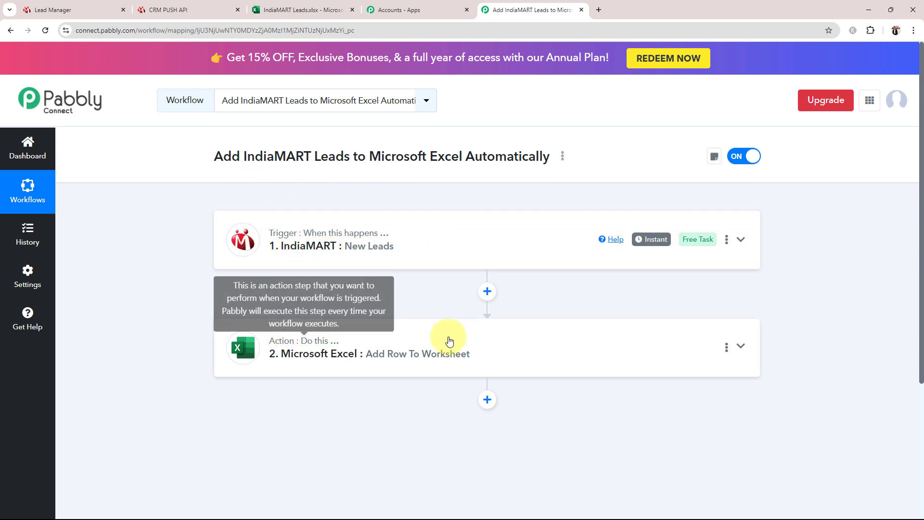
left_click(289, 4)
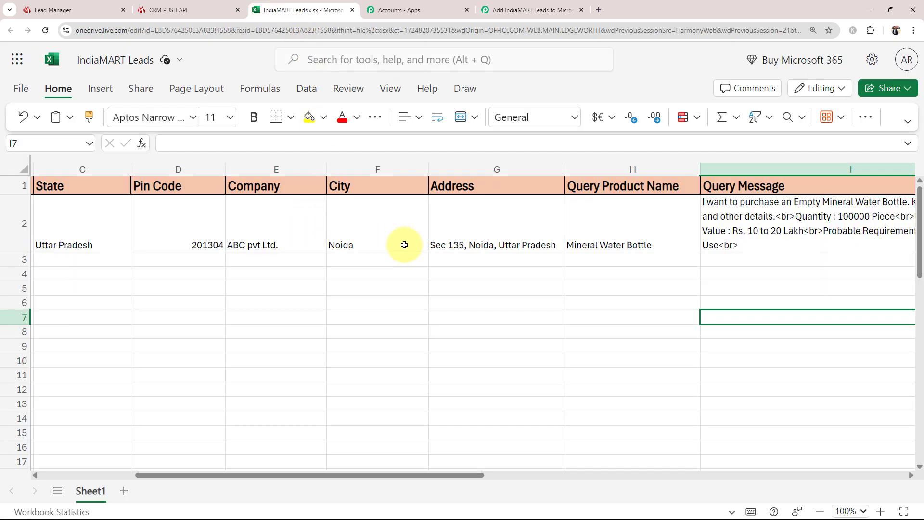
left_click(485, 5)
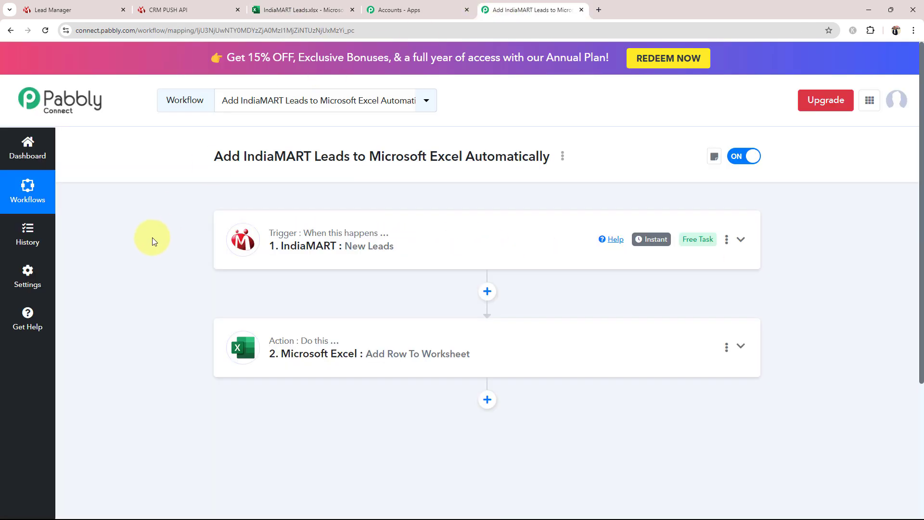